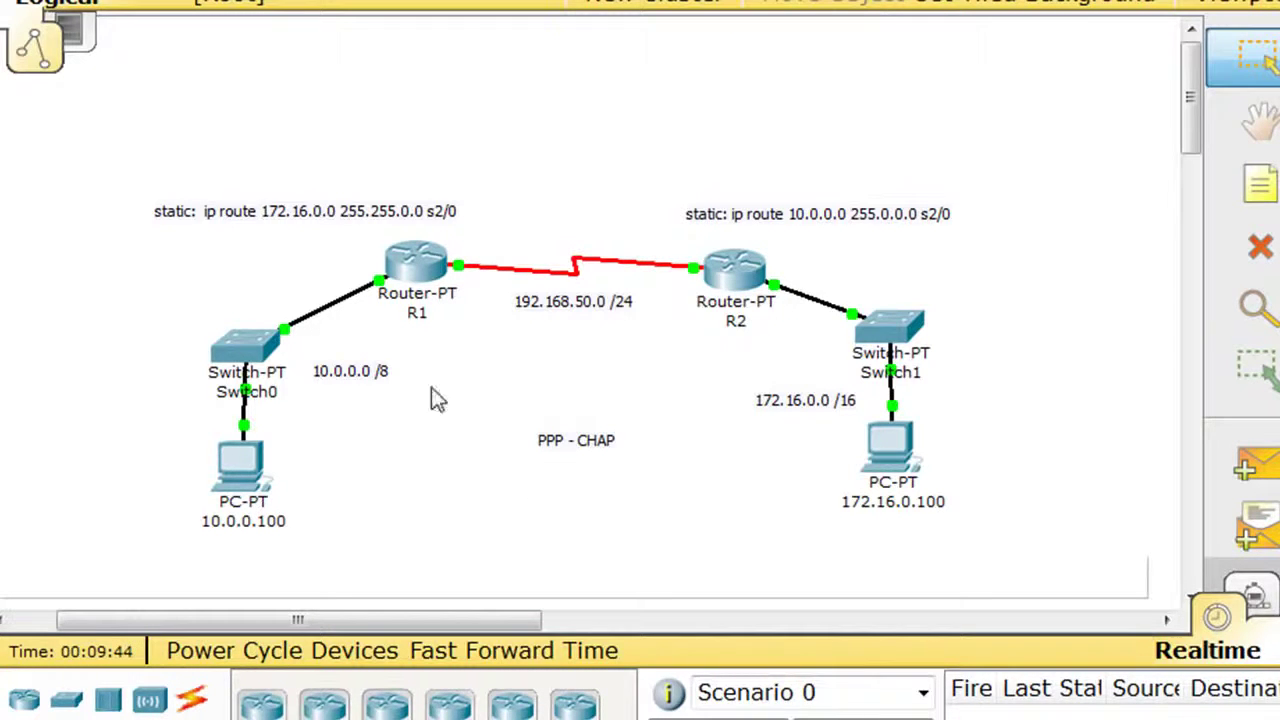
On R1's CLI, enter conf t and create local username R2 with the shared password.
left_click(422, 277)
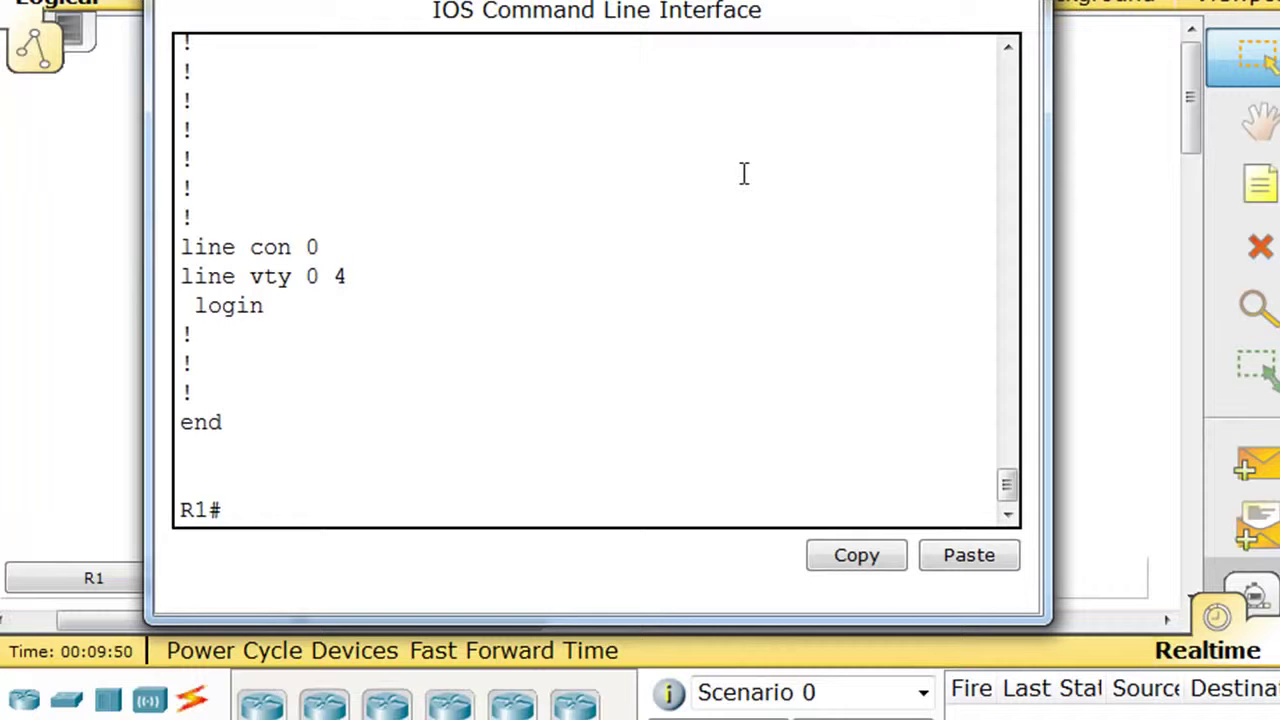
type("conf t")
key("Return")
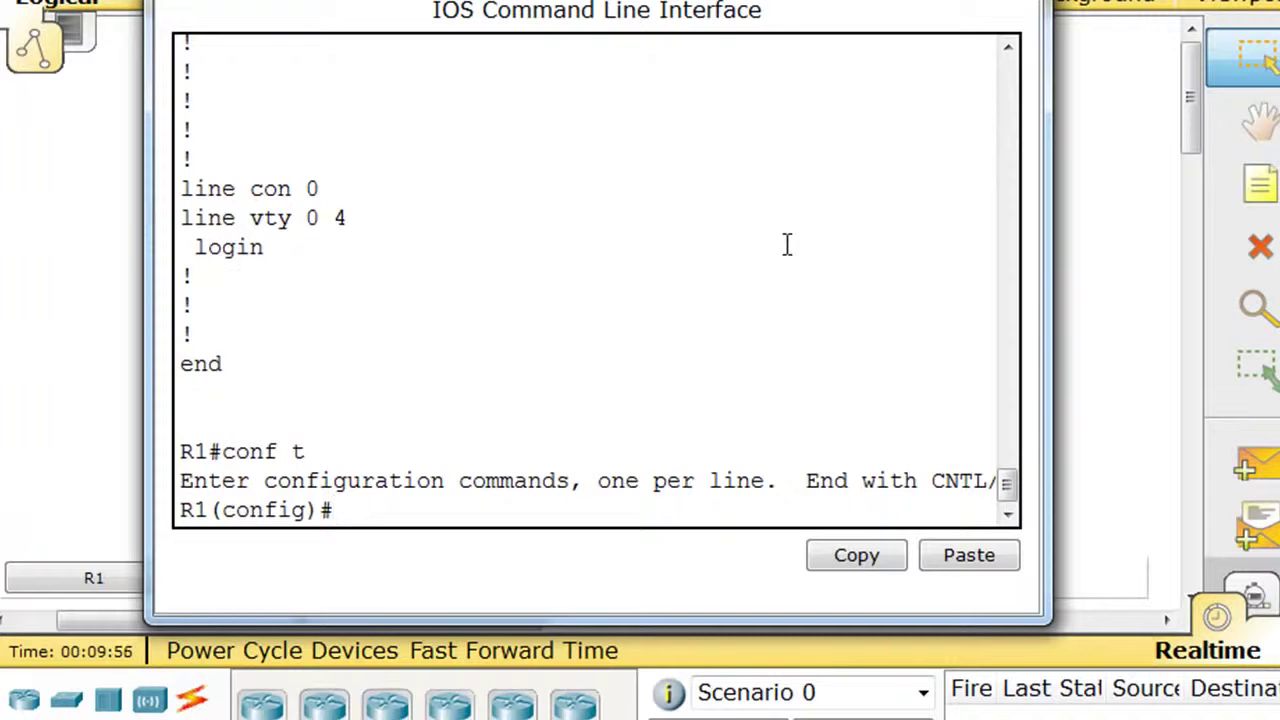
left_click_drag(745, 0, 737, 0)
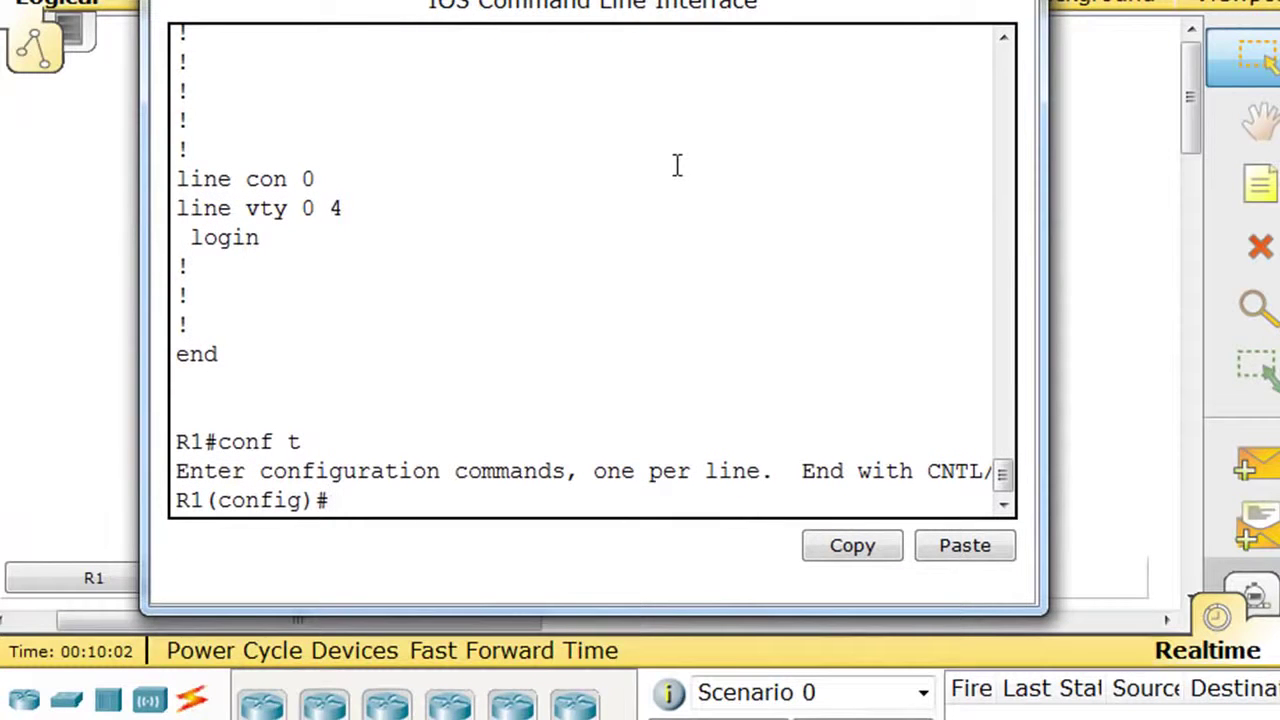
type("ername")
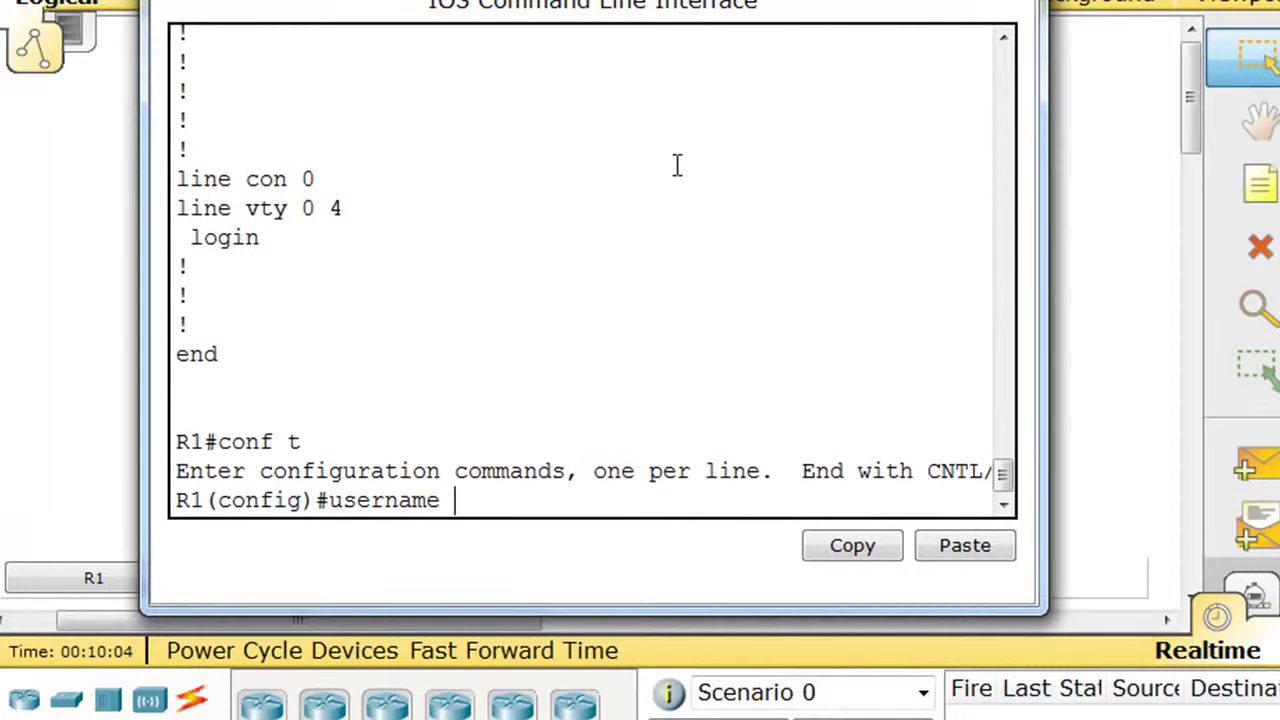
type(" R2 password cisco")
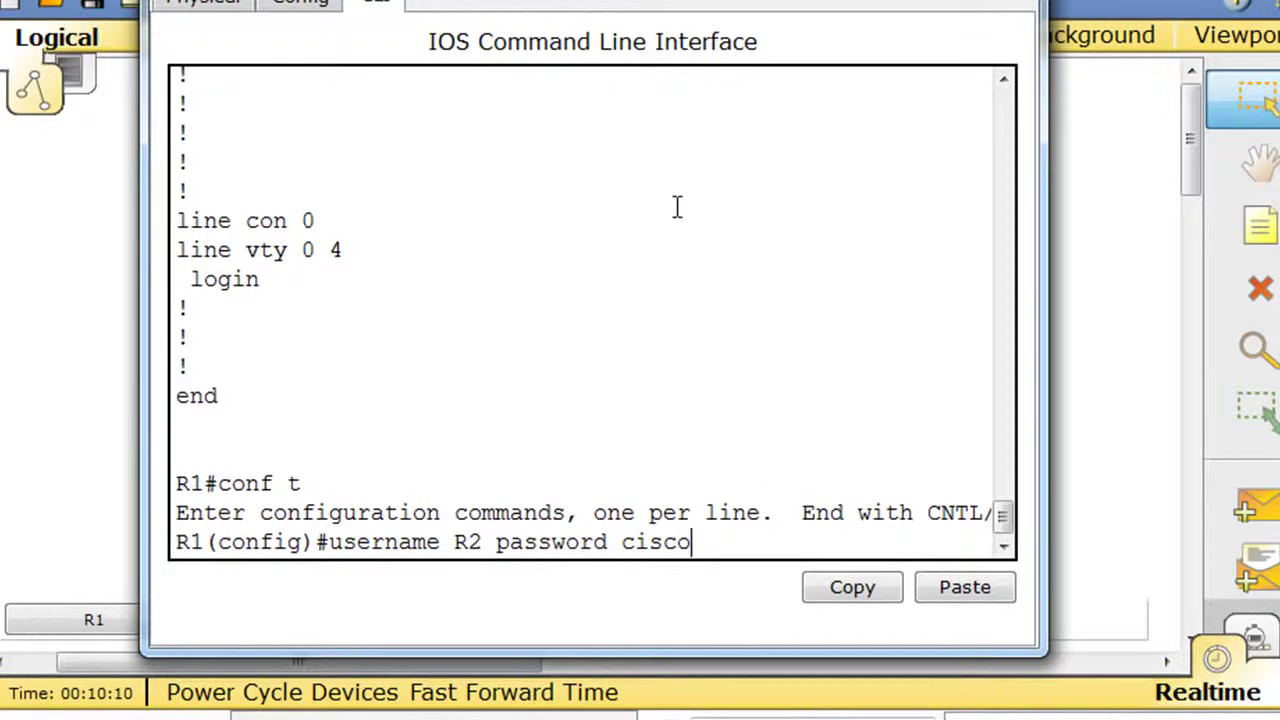
key("Return")
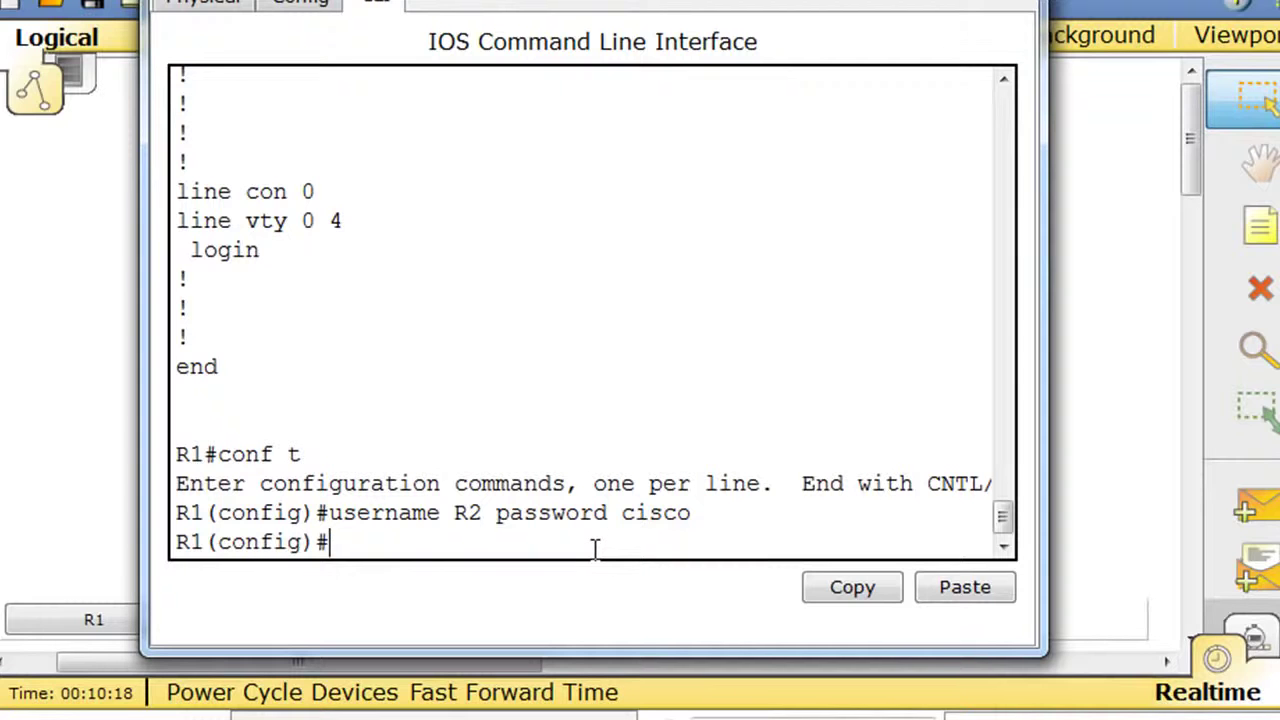
Set R1's interface Serial2/0 to encapsulation ppp.
type("int s2")
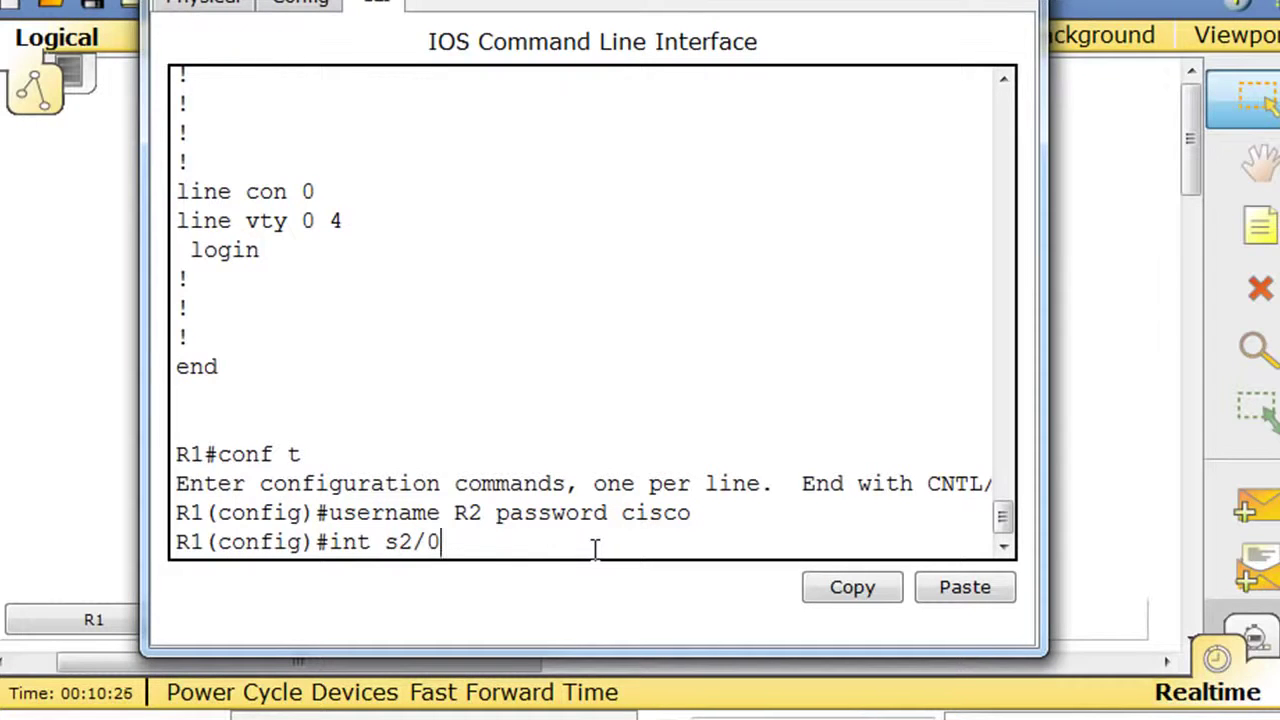
type("/0")
key("Return")
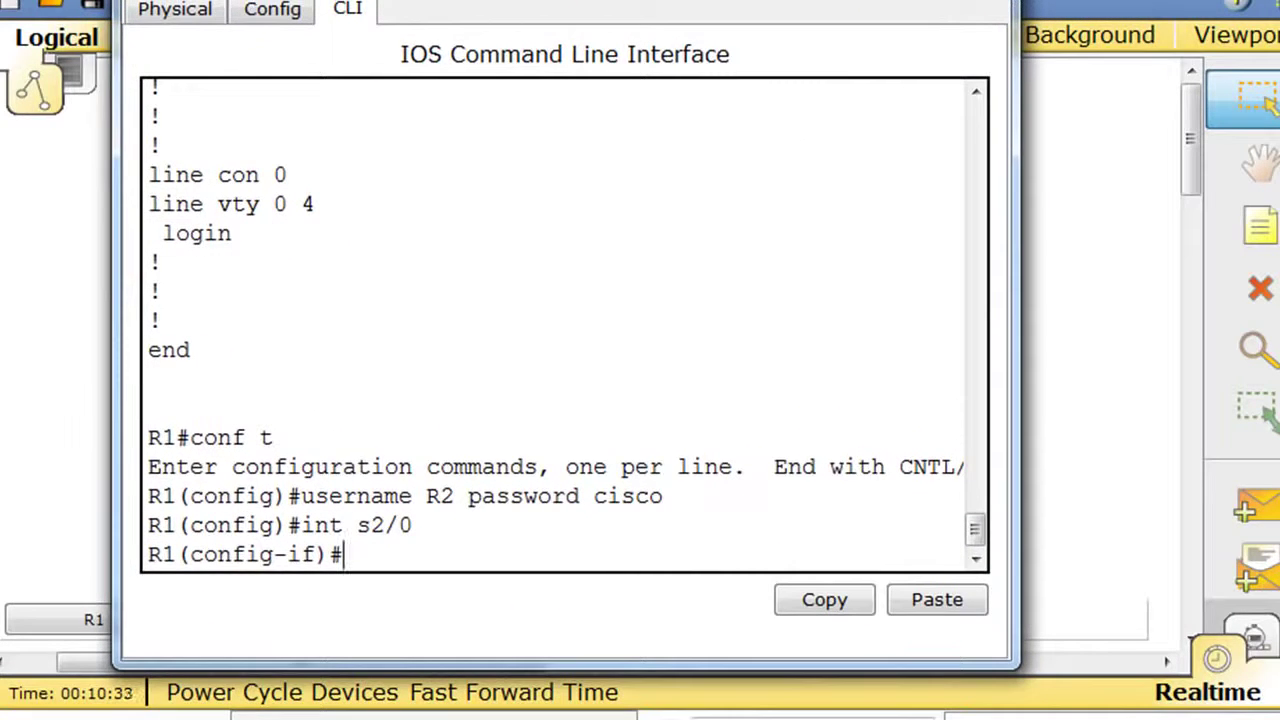
left_click_drag(618, 0, 608, 29)
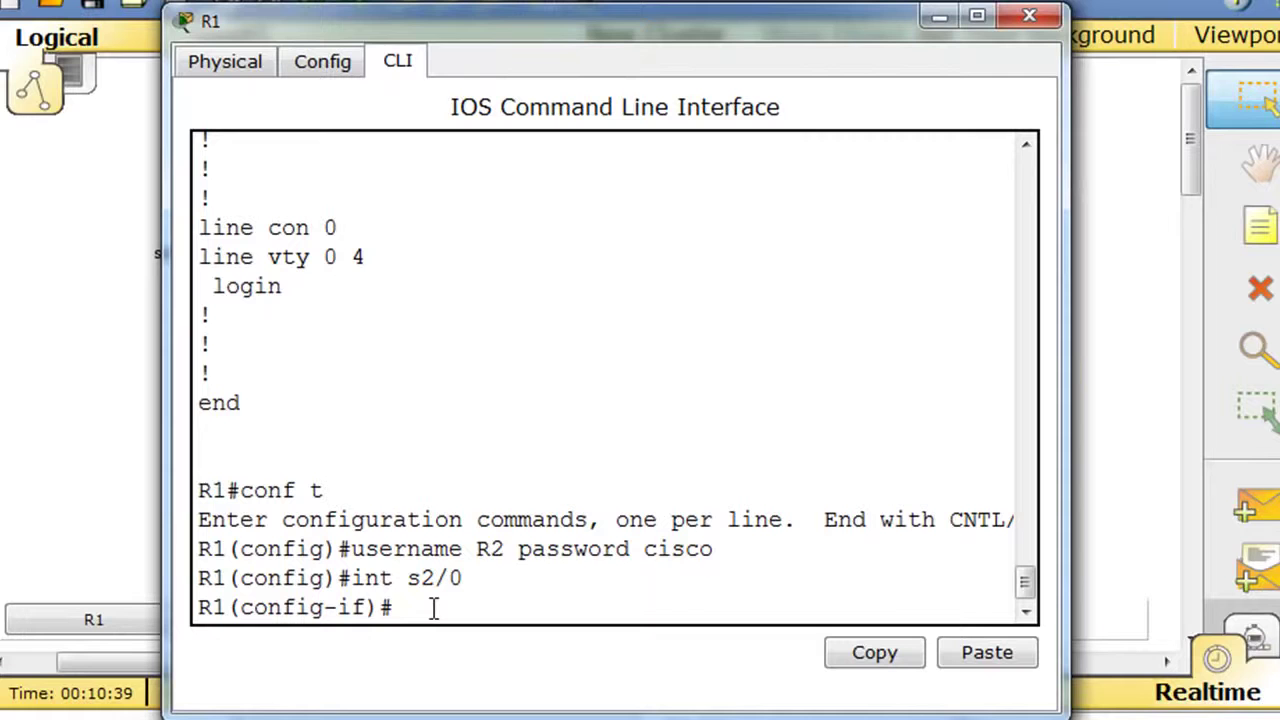
type("cap")
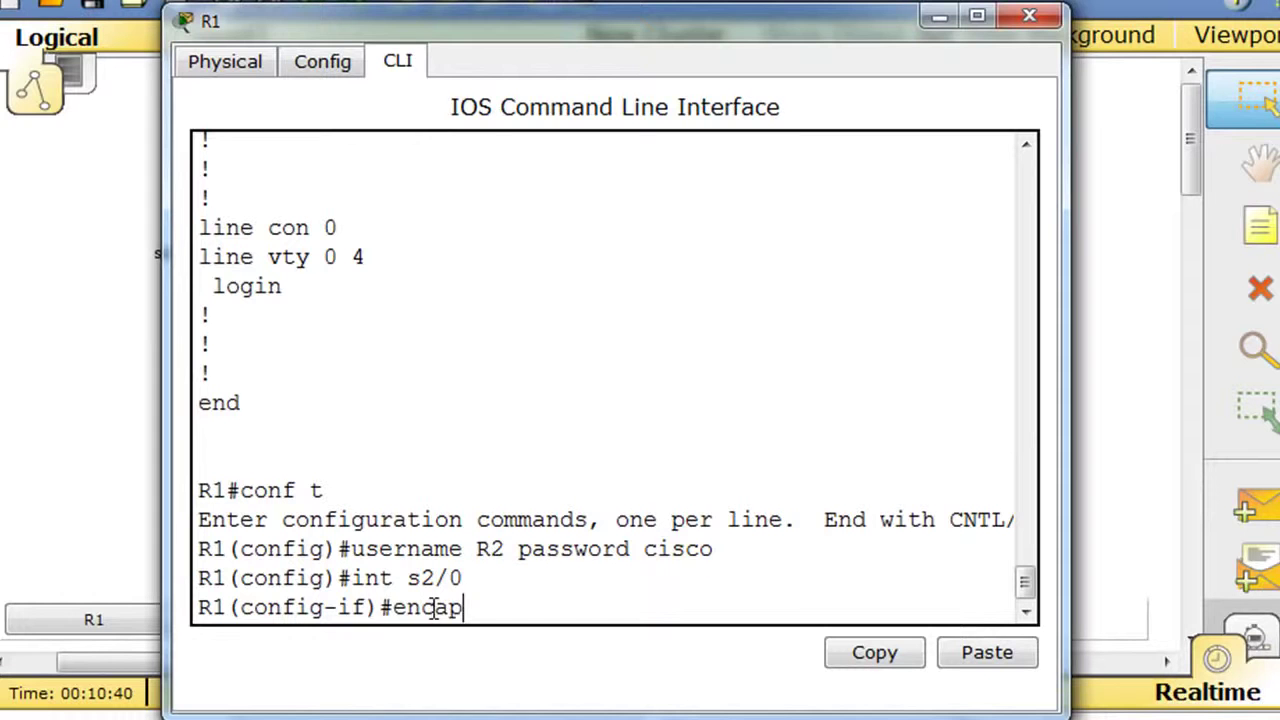
type("sulation")
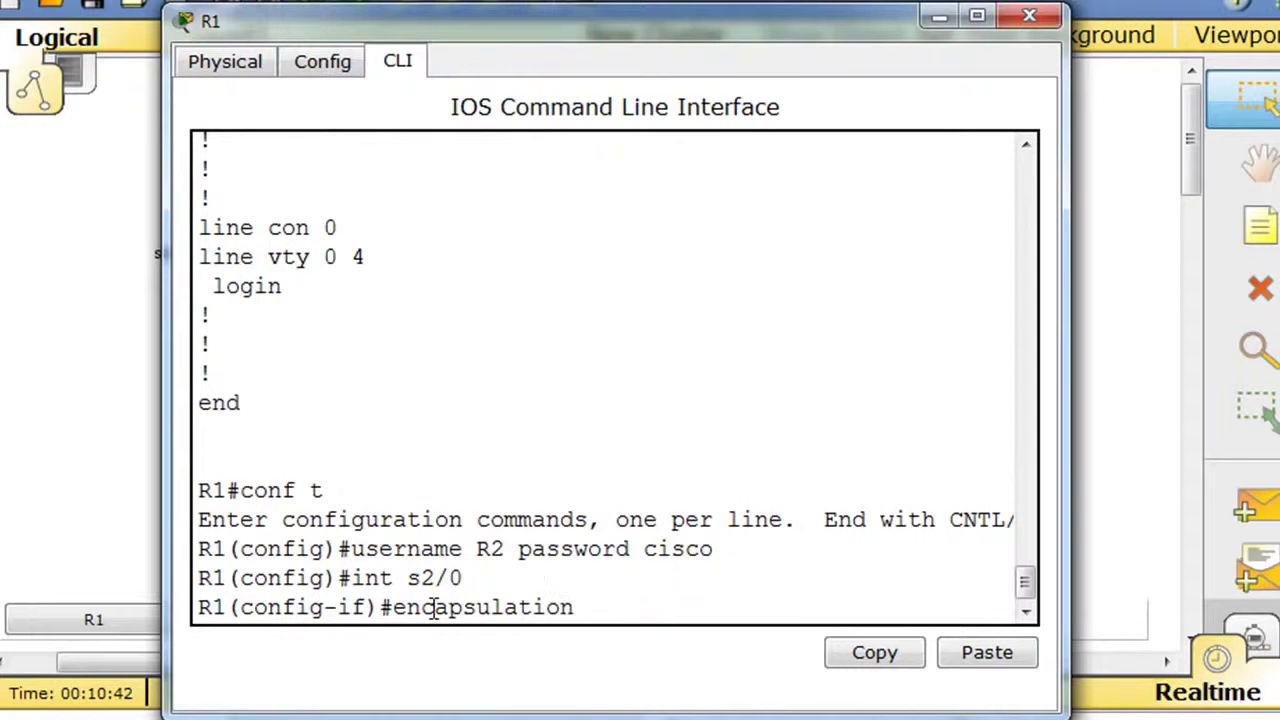
type(" ppp")
key("Return")
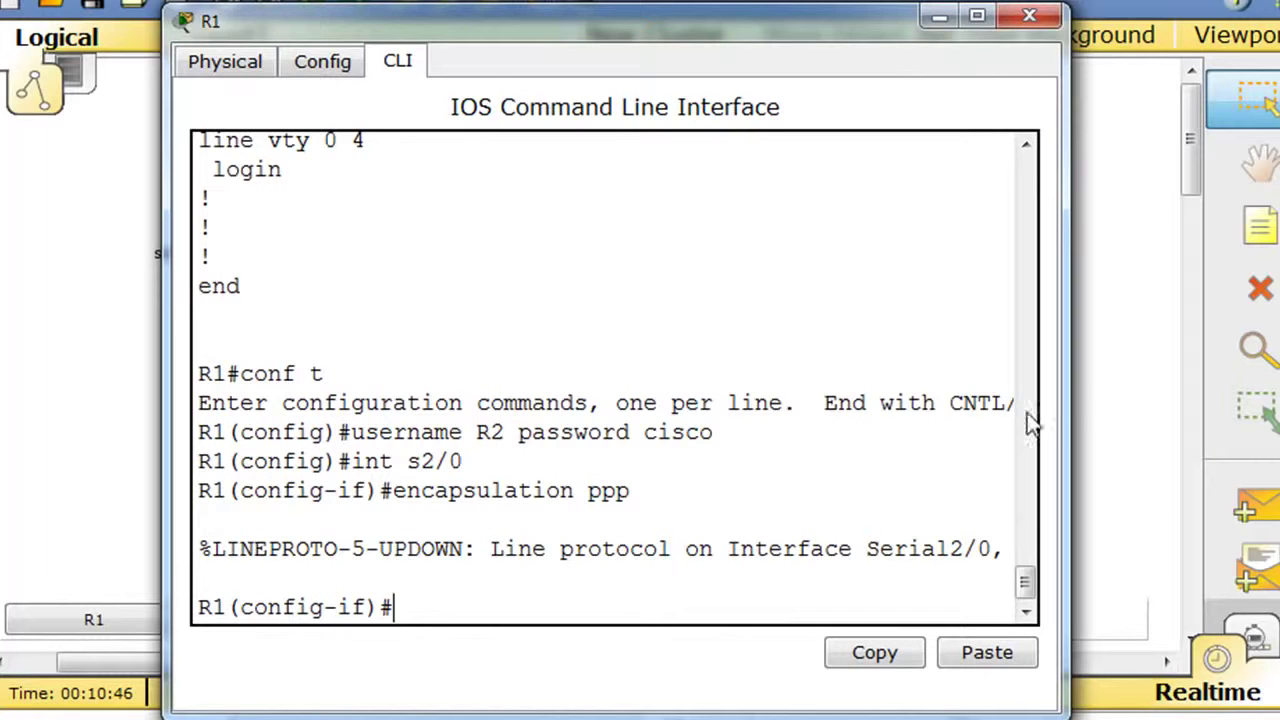
left_click_drag(1066, 392, 1279, 392)
left_click_drag(166, 329, 46, 329)
left_click_drag(663, 12, 598, 0)
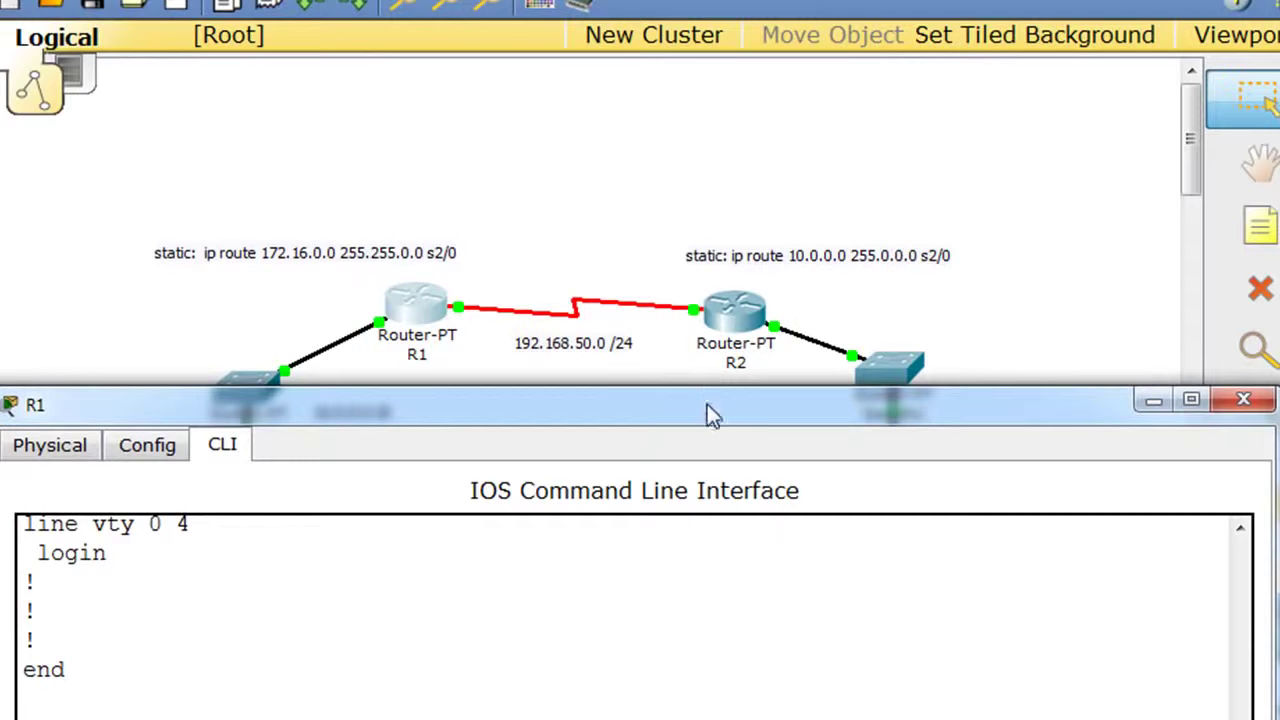
left_click_drag(718, 411, 710, 45)
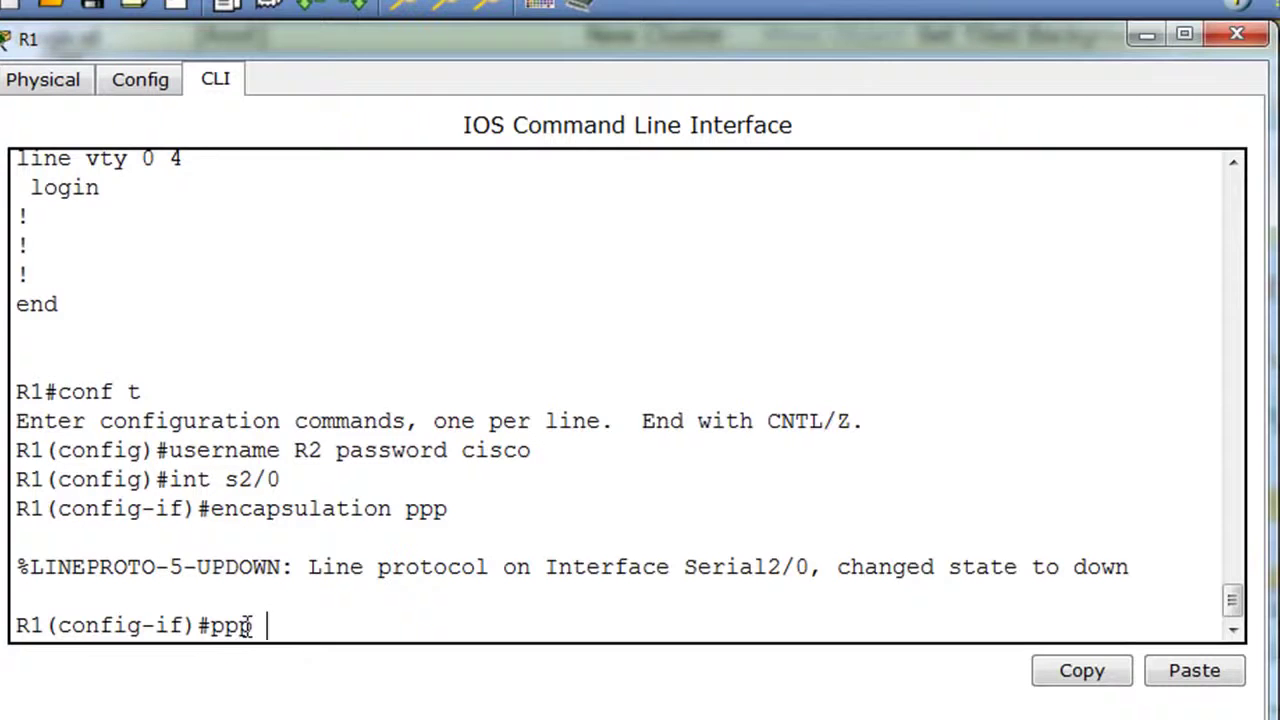
List the ppp options, then apply ppp authentication chap on R1's Serial2/0.
type("?")
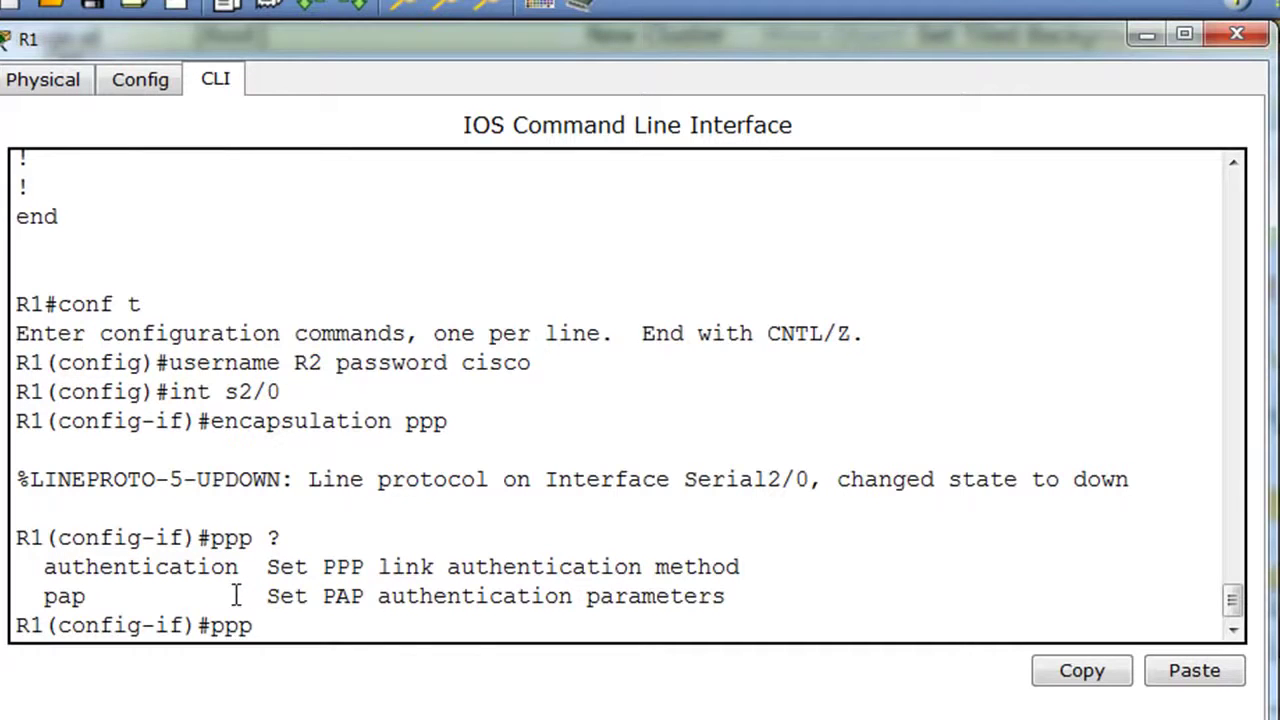
type("authen")
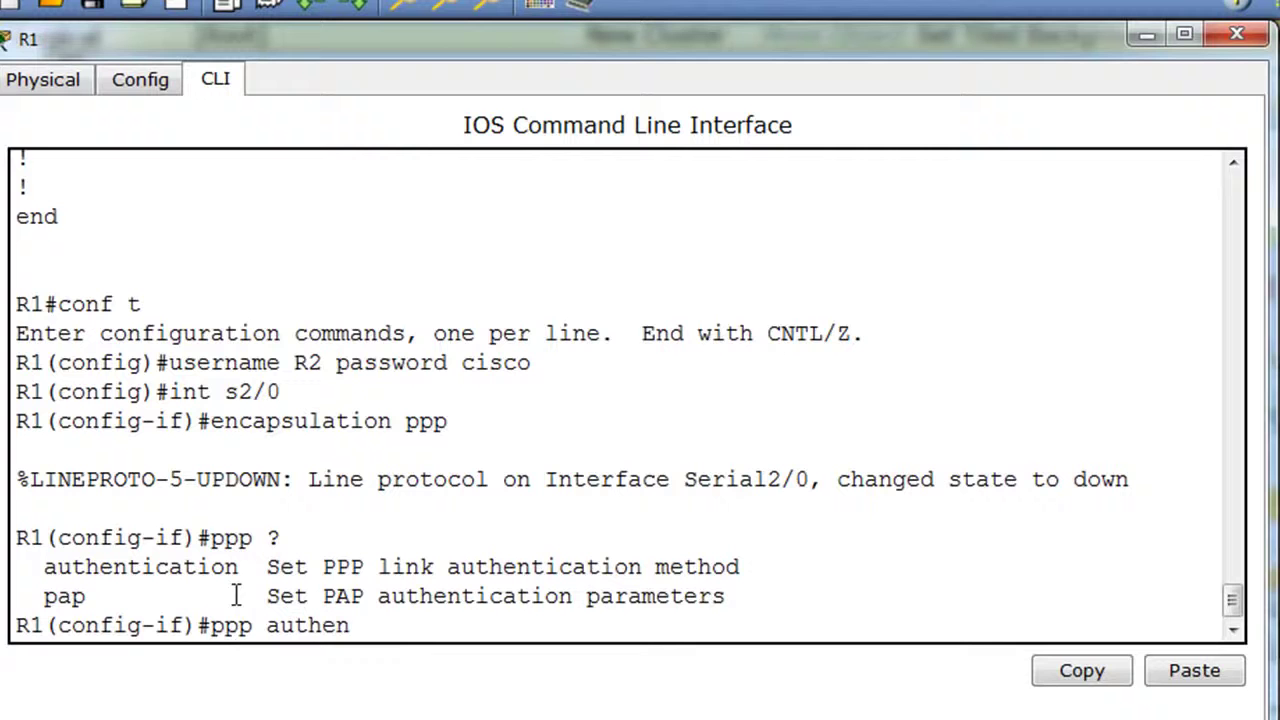
type("tication ch")
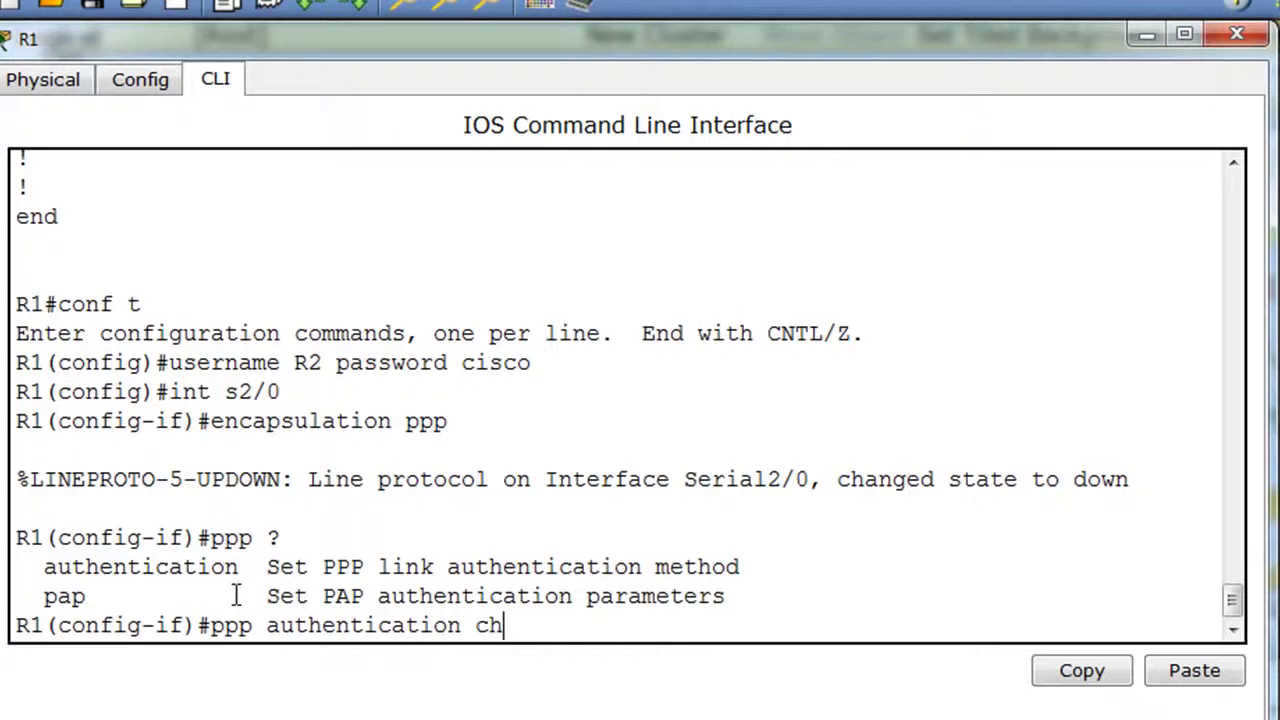
type("ap")
key("Return")
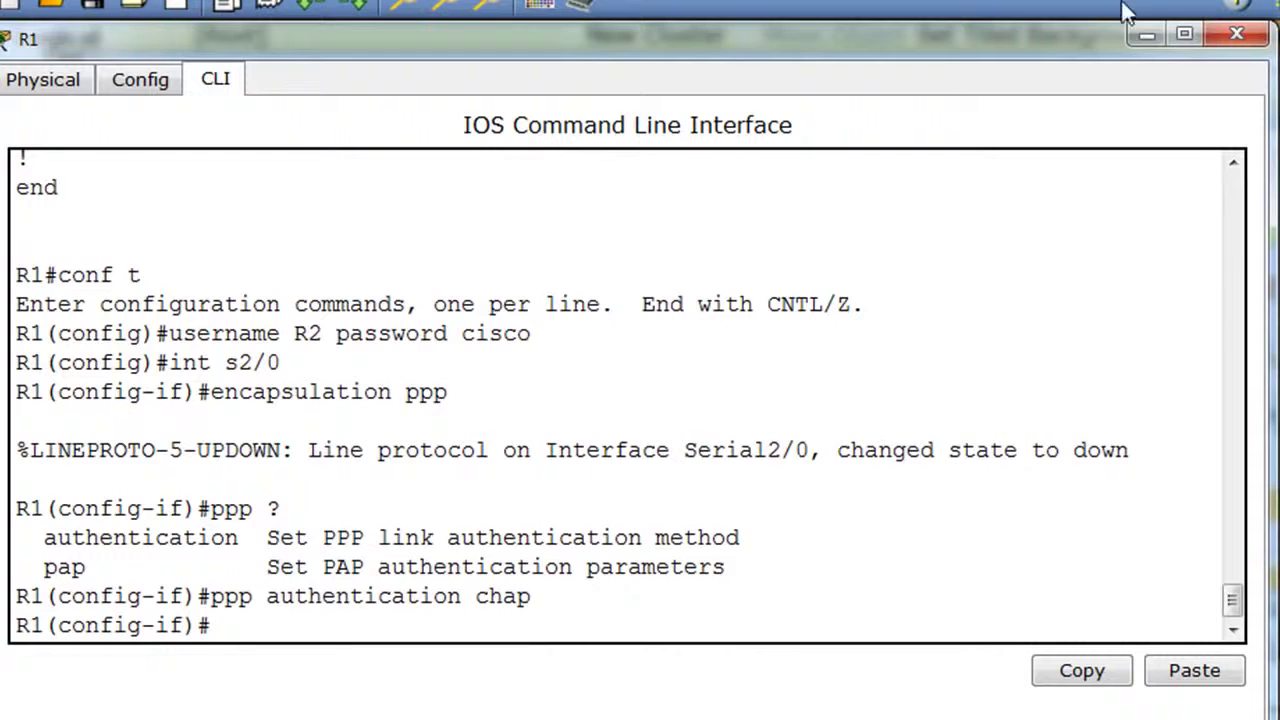
On R2's CLI, re-enter global configuration and add username R1 with the shared password.
left_click(1237, 34)
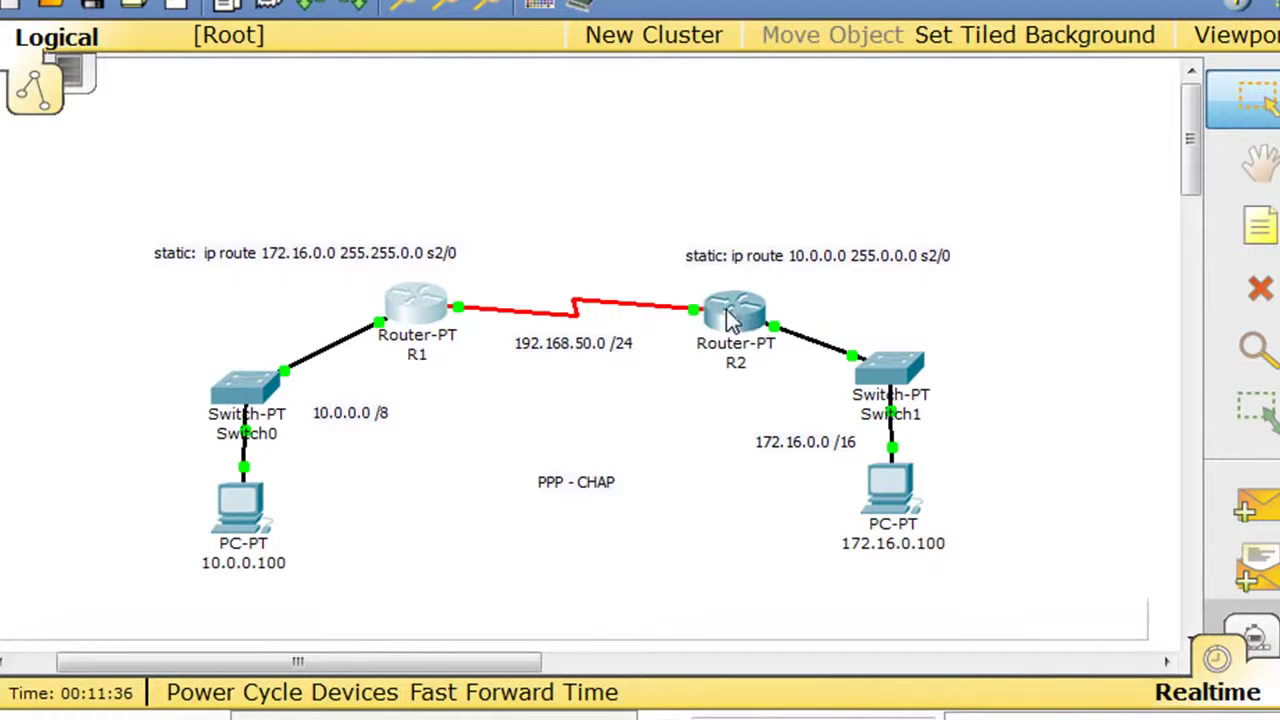
left_click(730, 310)
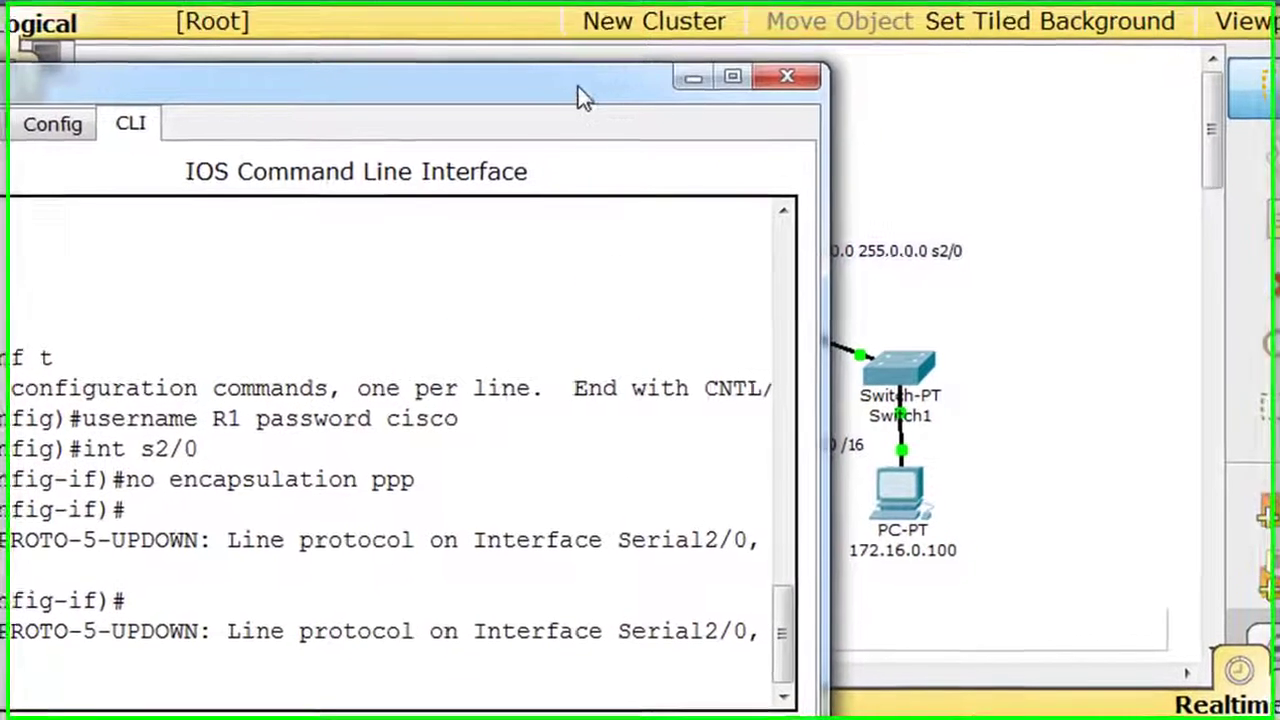
key("Return")
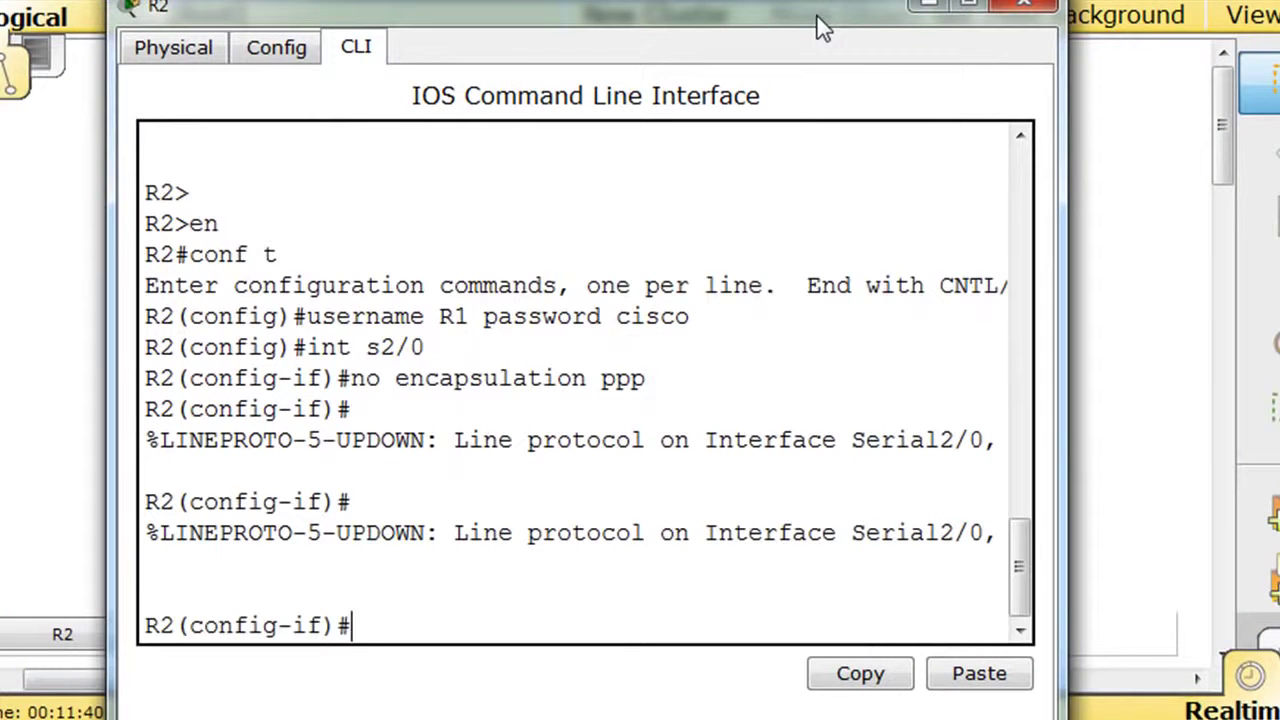
left_click_drag(1060, 378, 1173, 347)
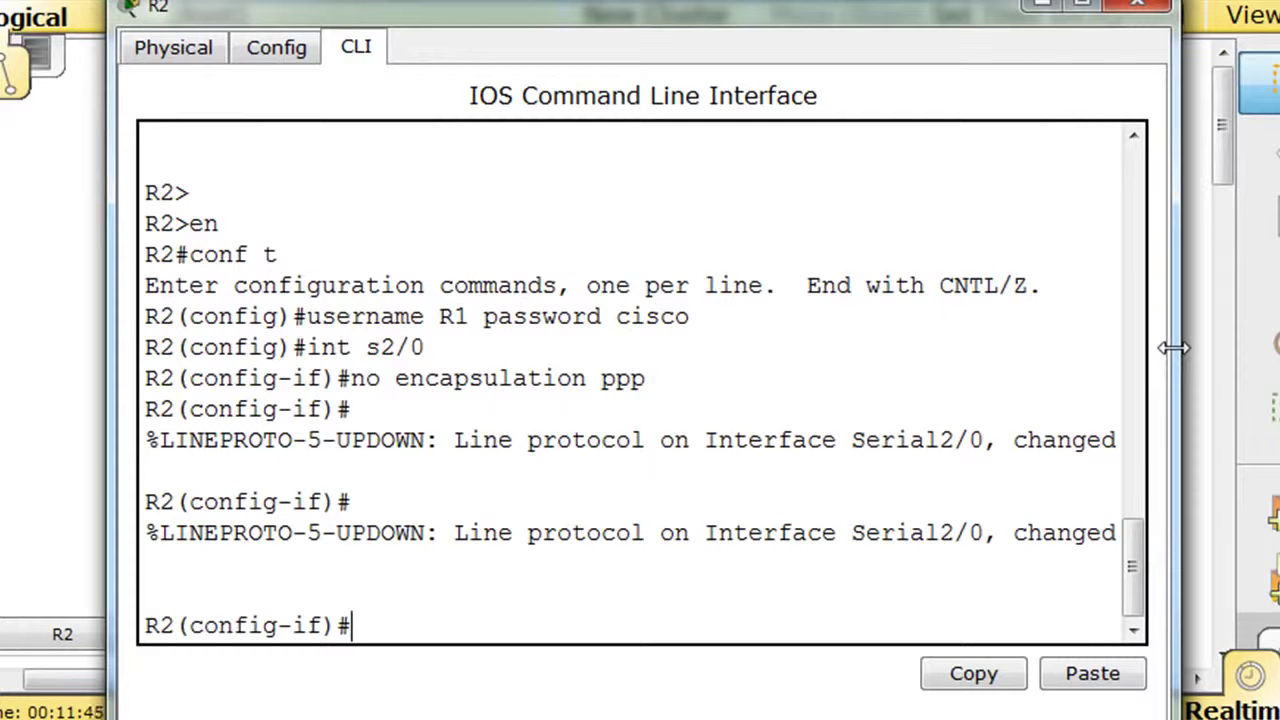
key("ctrl+z")
key("Return")
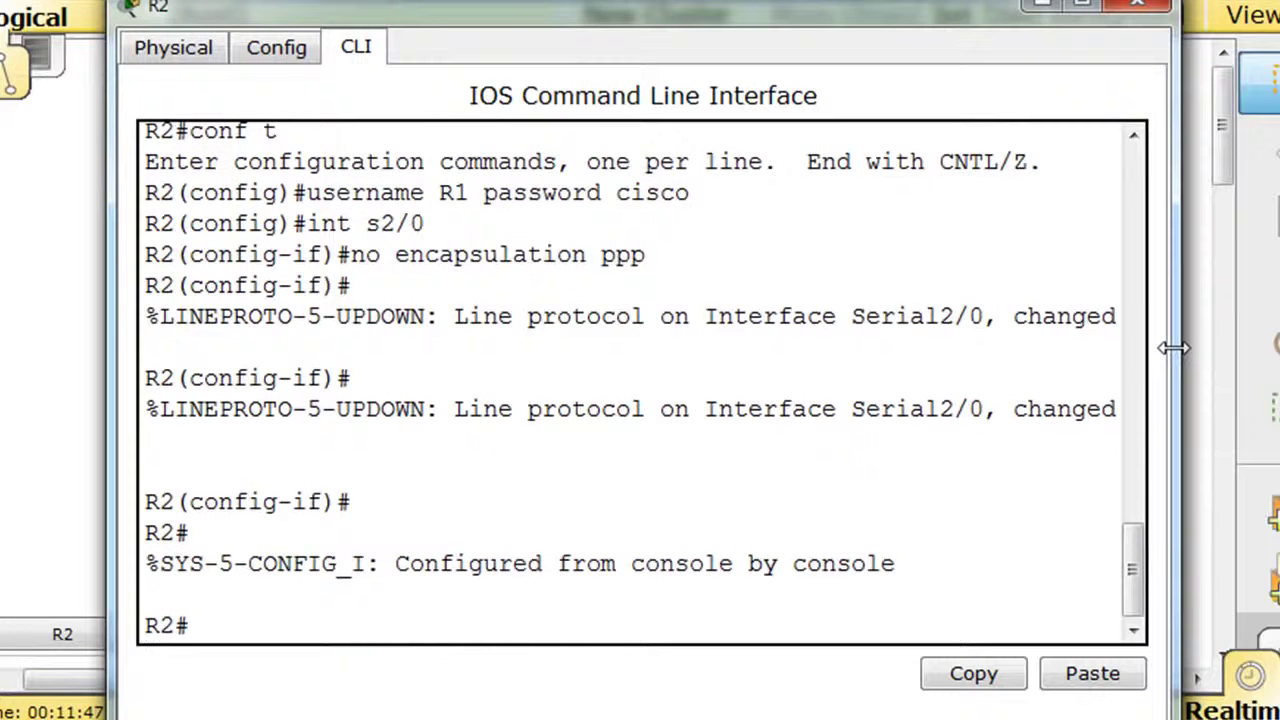
type("conf t")
key("Return")
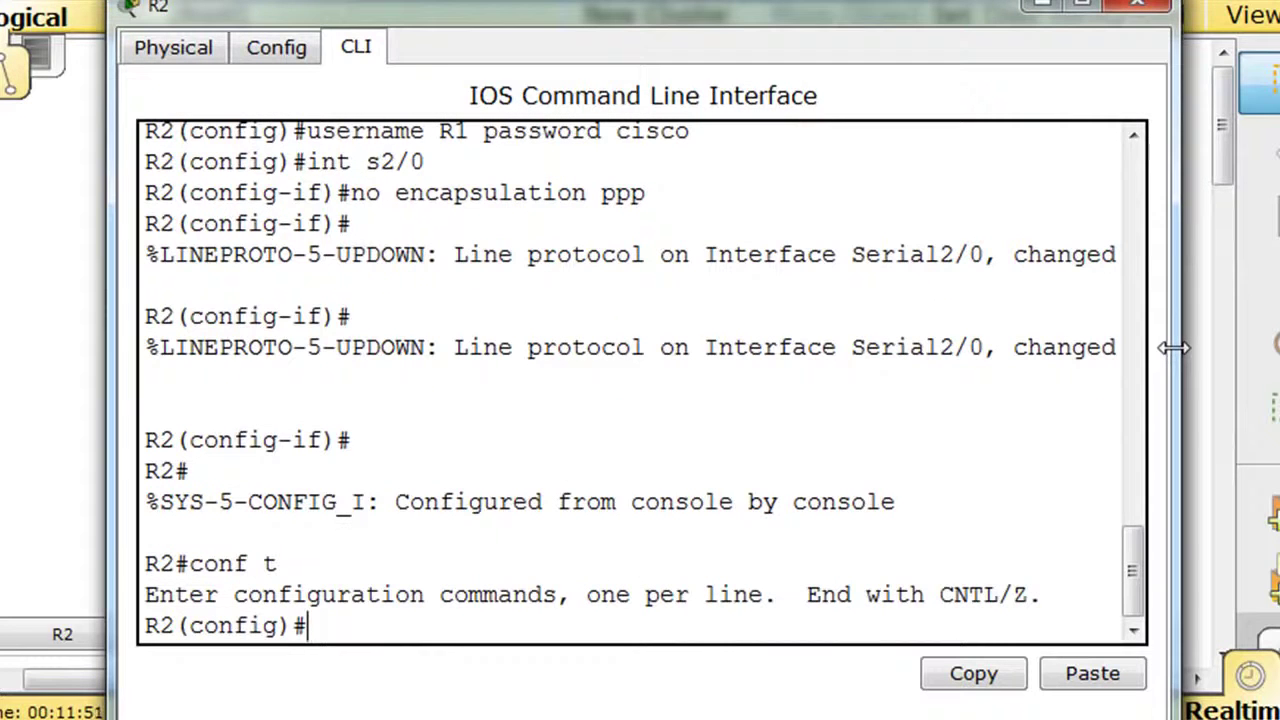
type("username")
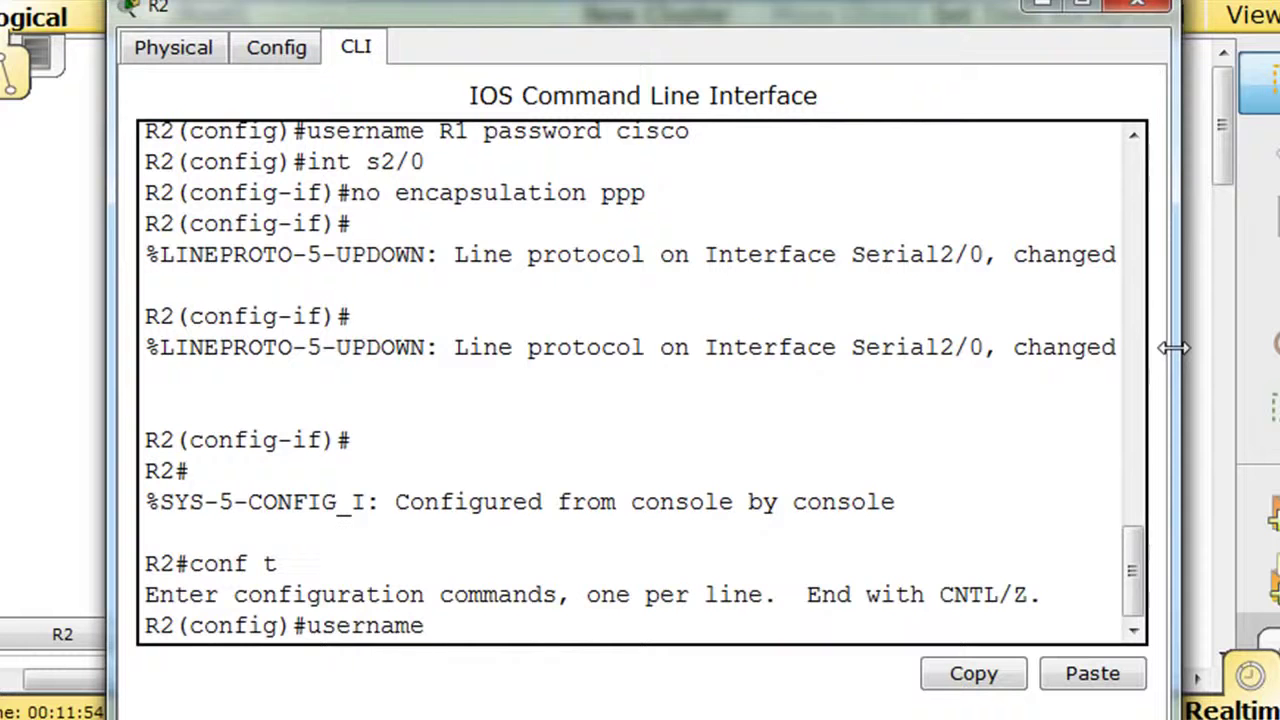
type(" R1 pass")
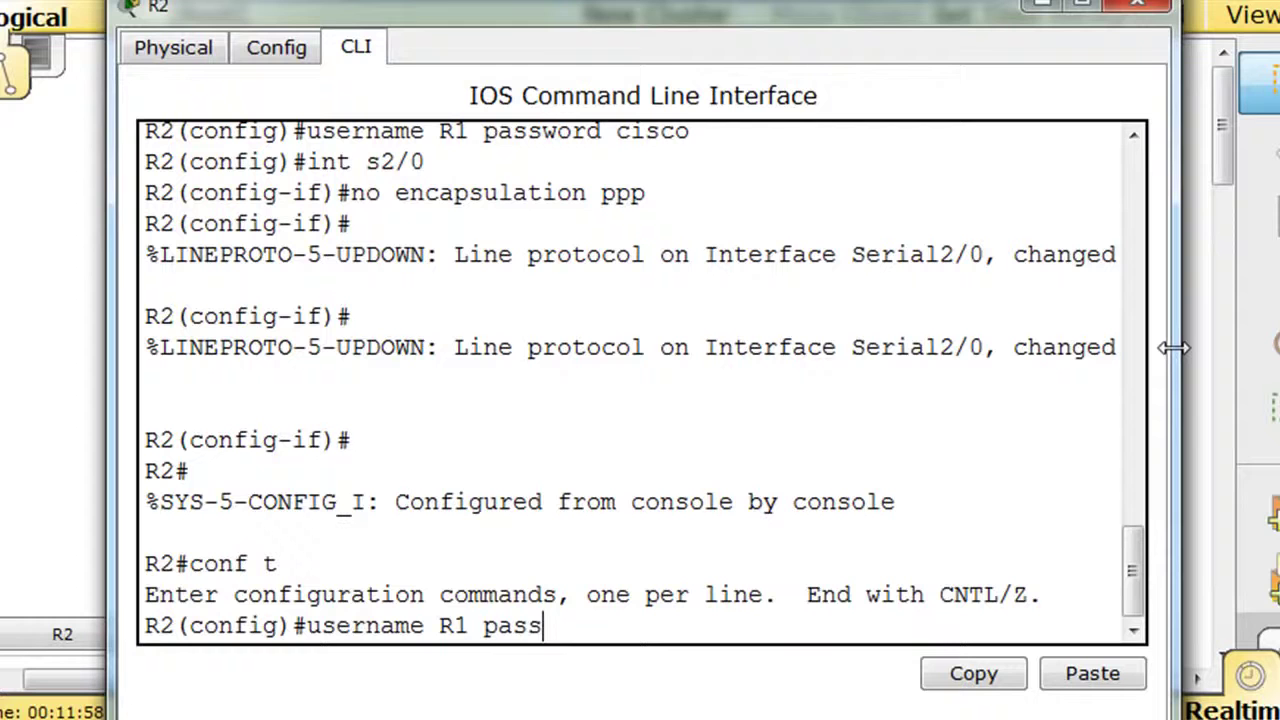
type("word c")
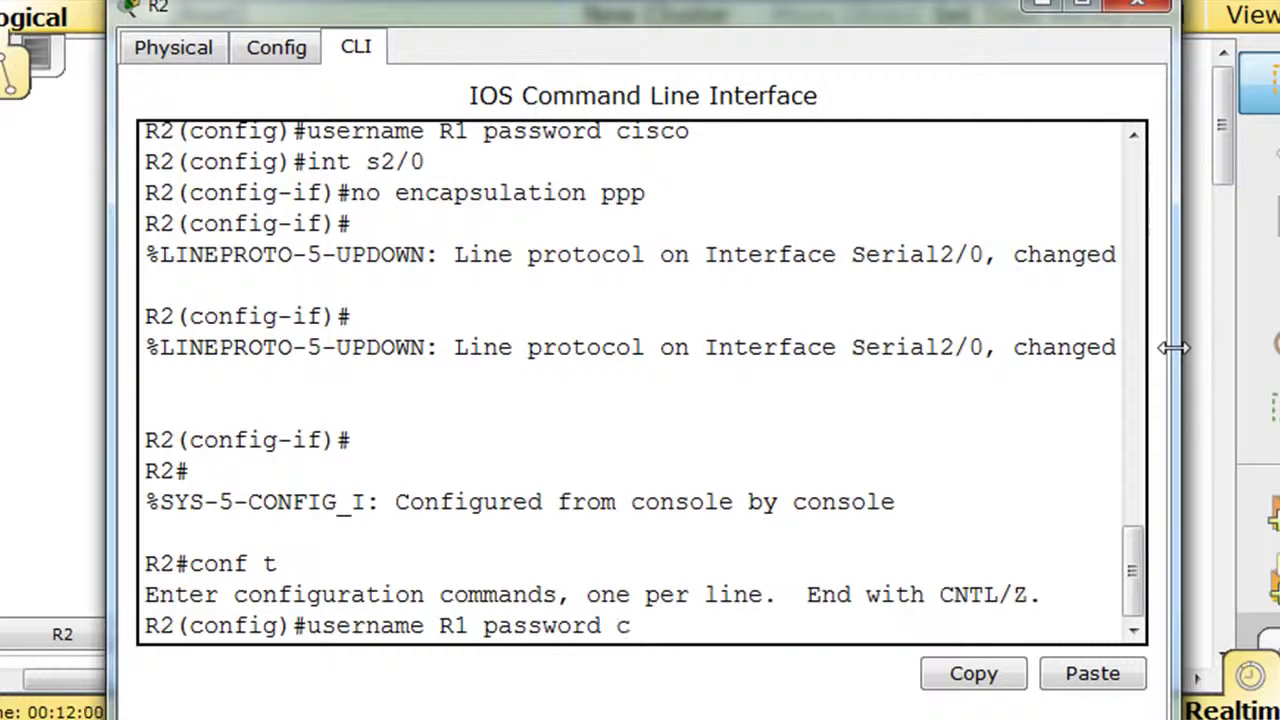
type("isco")
key("Return")
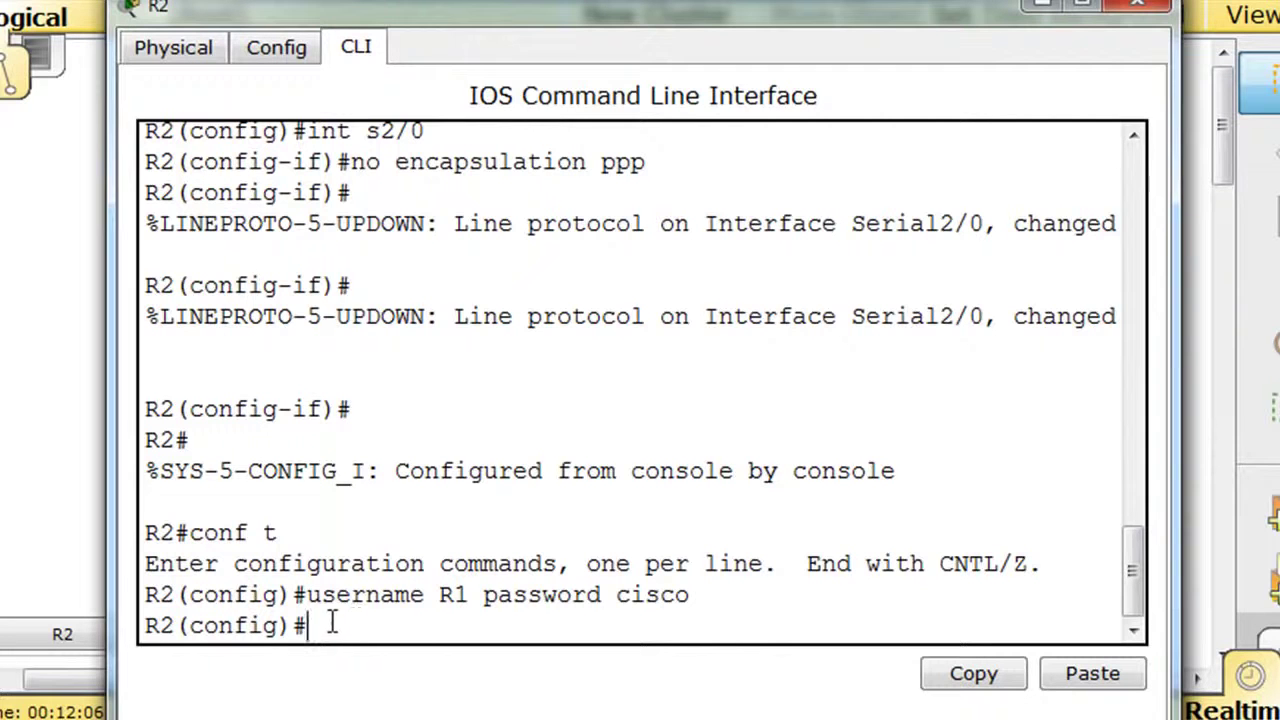
Set R2's interface Serial2/0 to encapsulation ppp.
type("int s2/0")
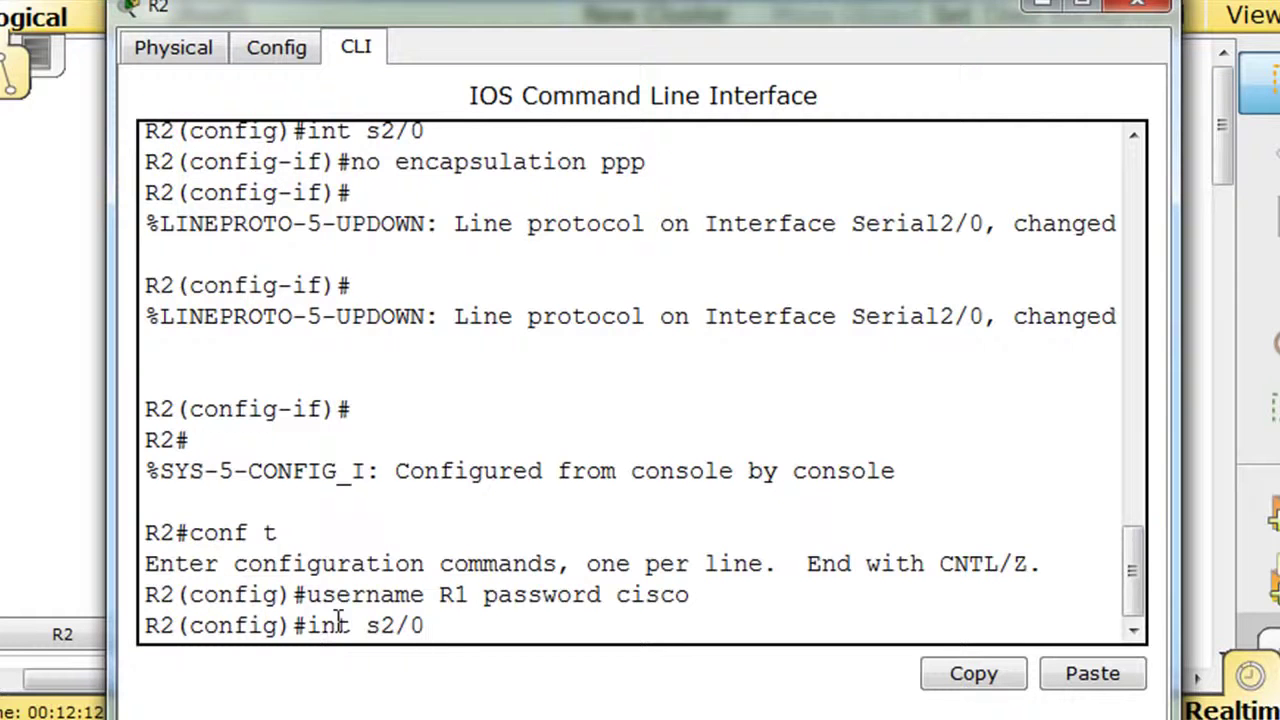
key("Return")
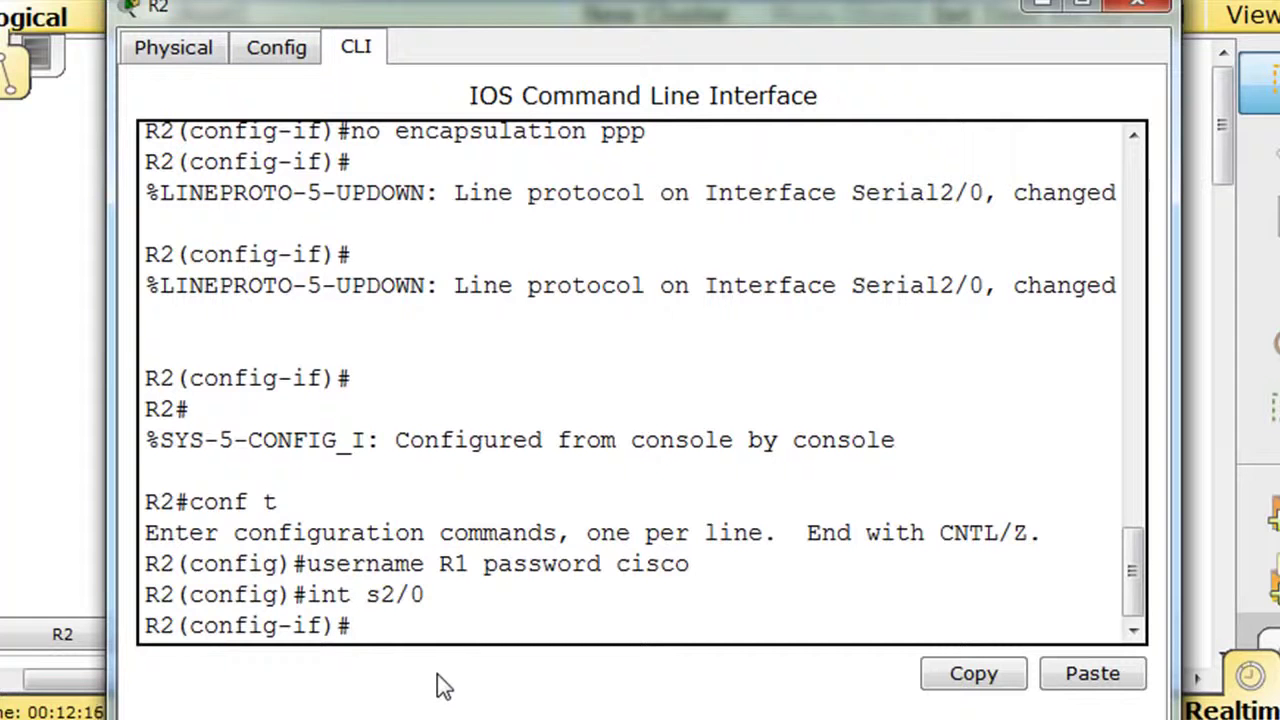
type("encapsulat")
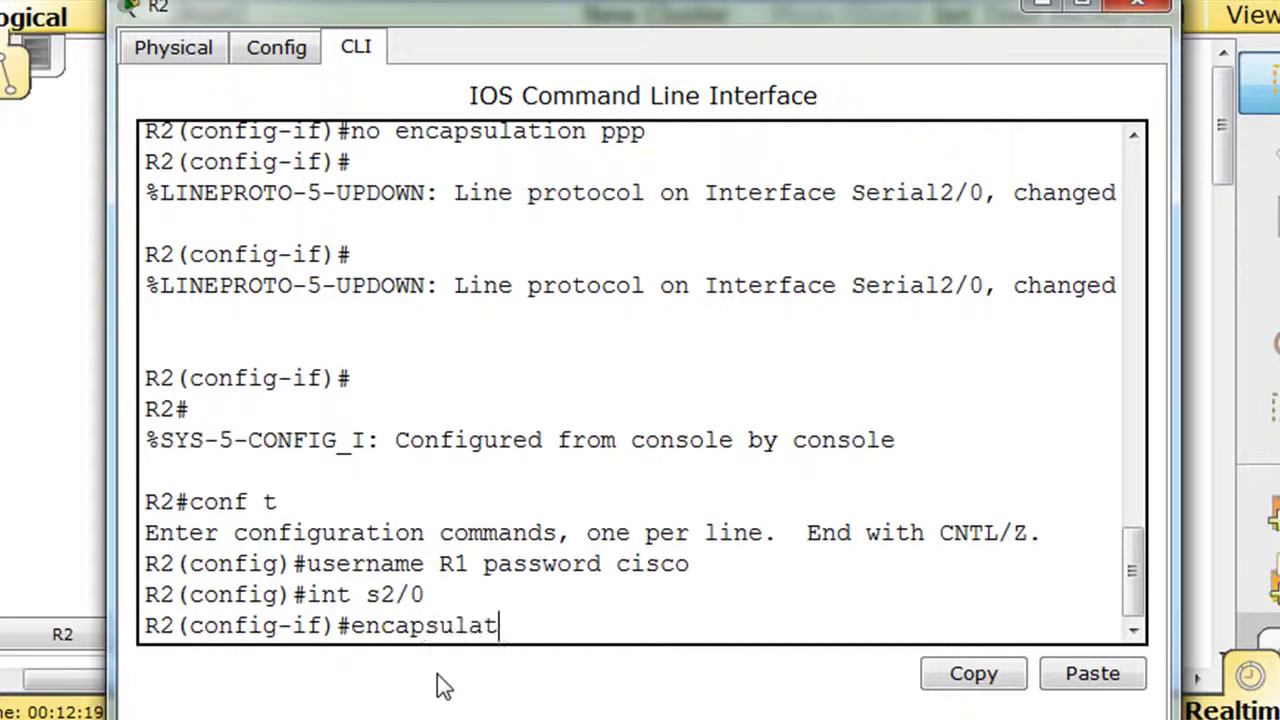
type("ion ppp")
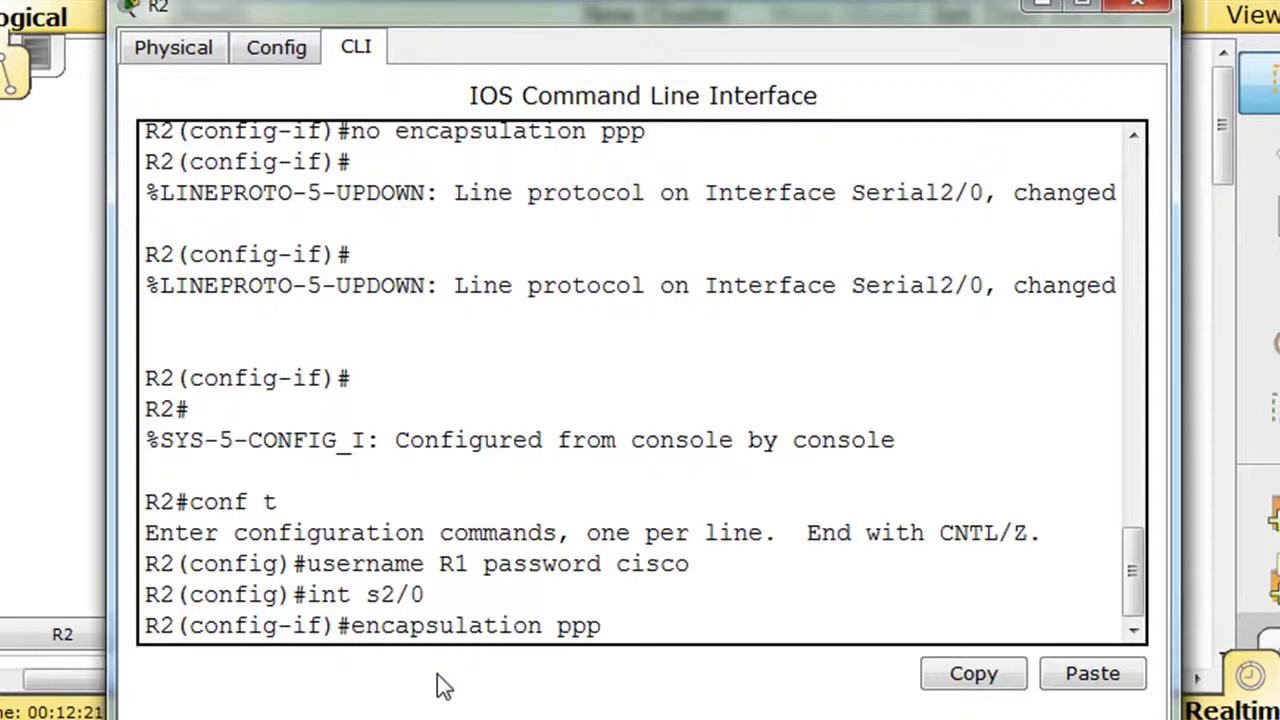
key("Return")
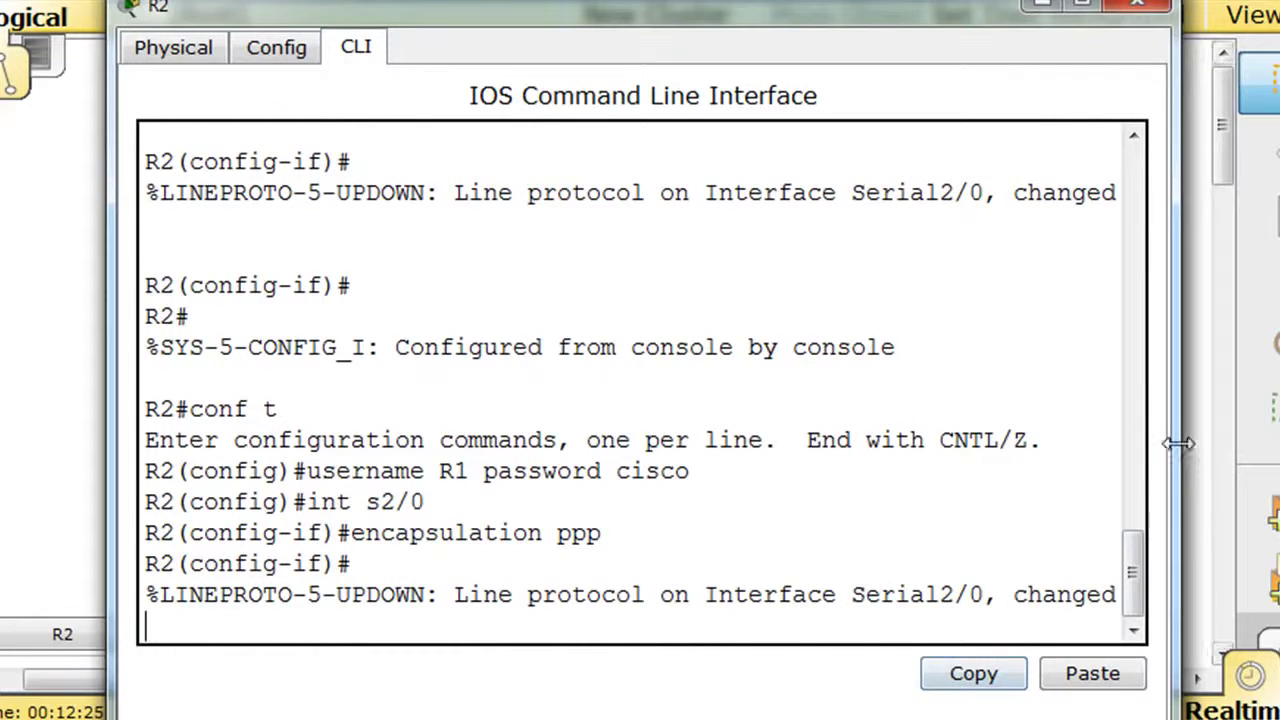
left_click_drag(1174, 443, 1279, 443)
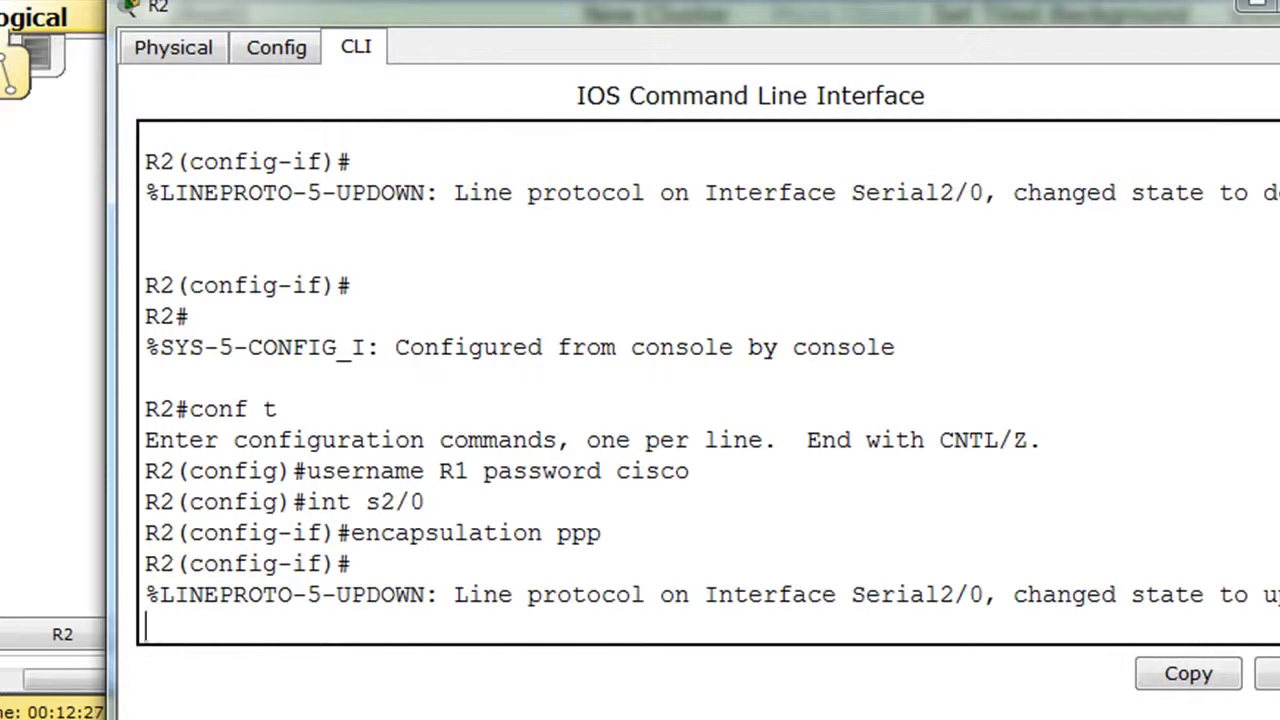
left_click_drag(1153, 10, 1035, 12)
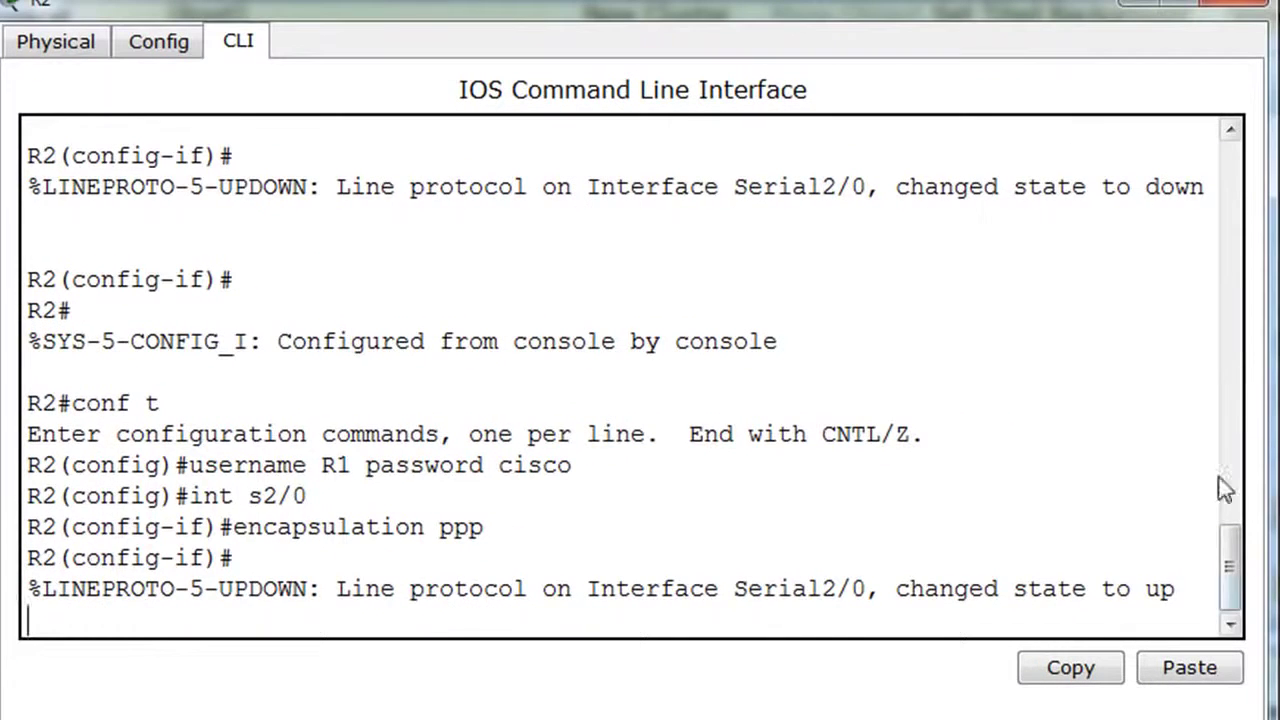
Apply ppp authentication chap on R2's Serial2/0.
left_click(1192, 583)
key("Return")
type("pp")
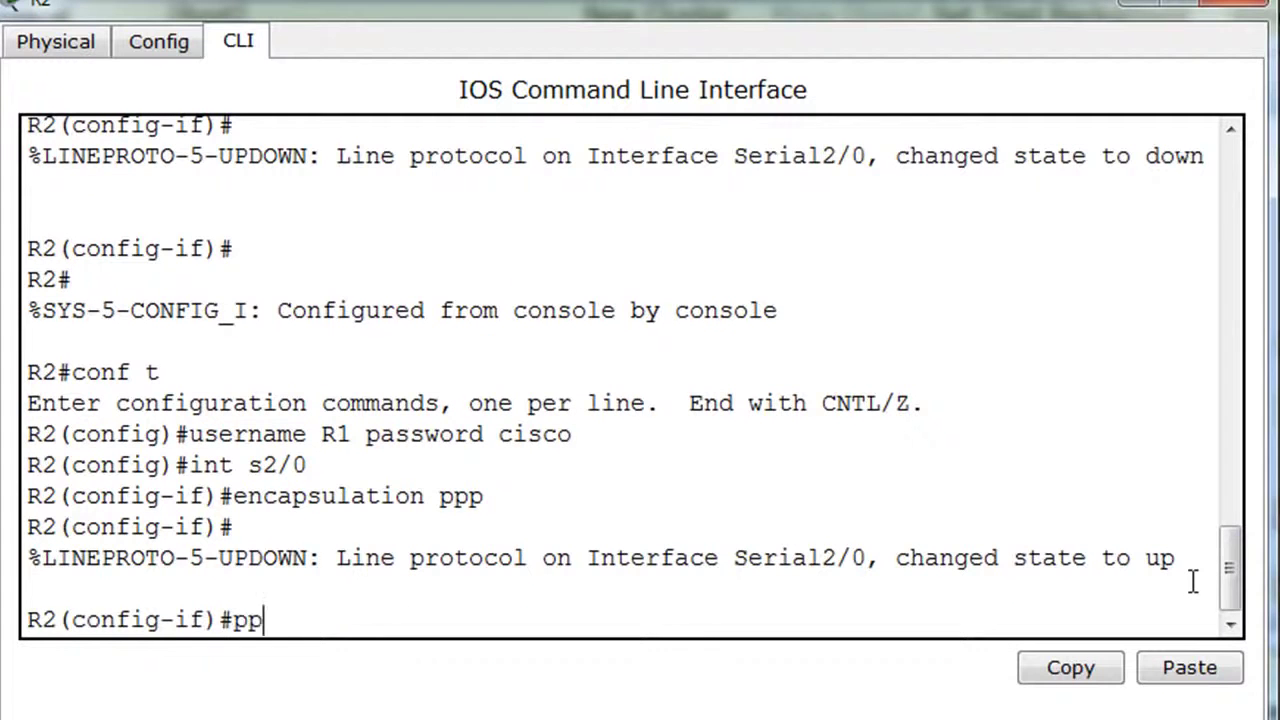
type("p auth")
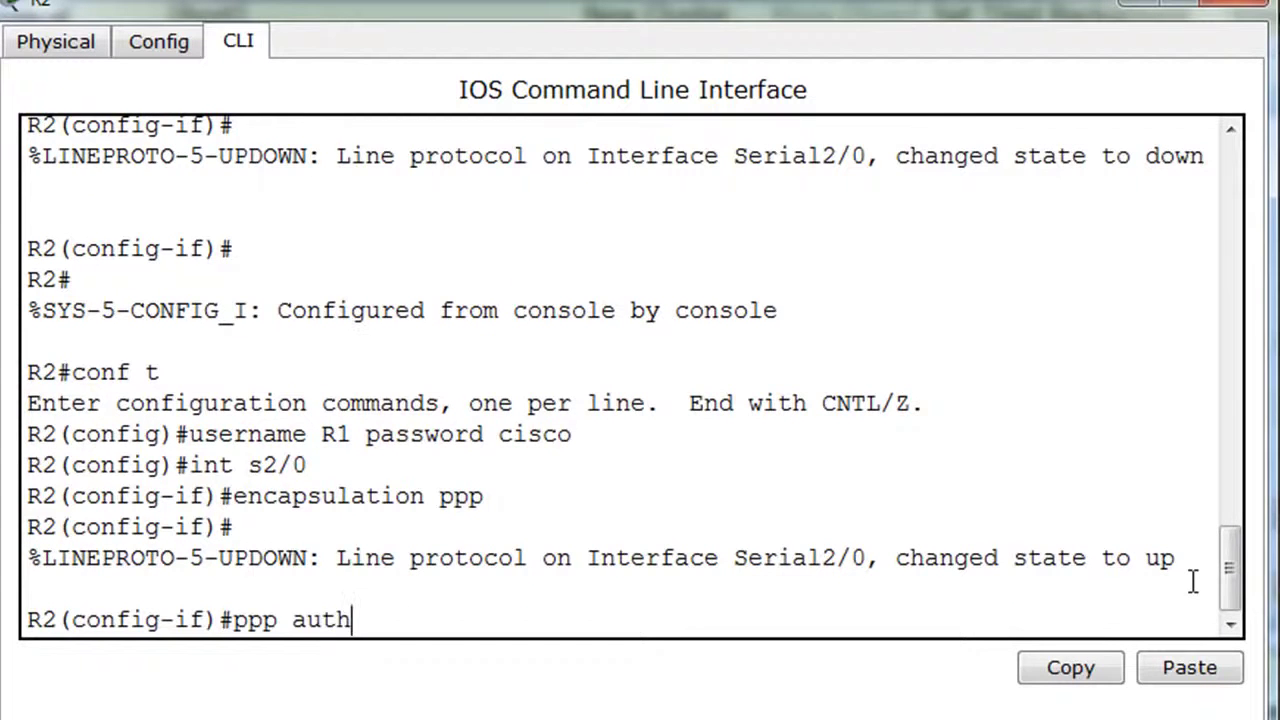
key("Tab")
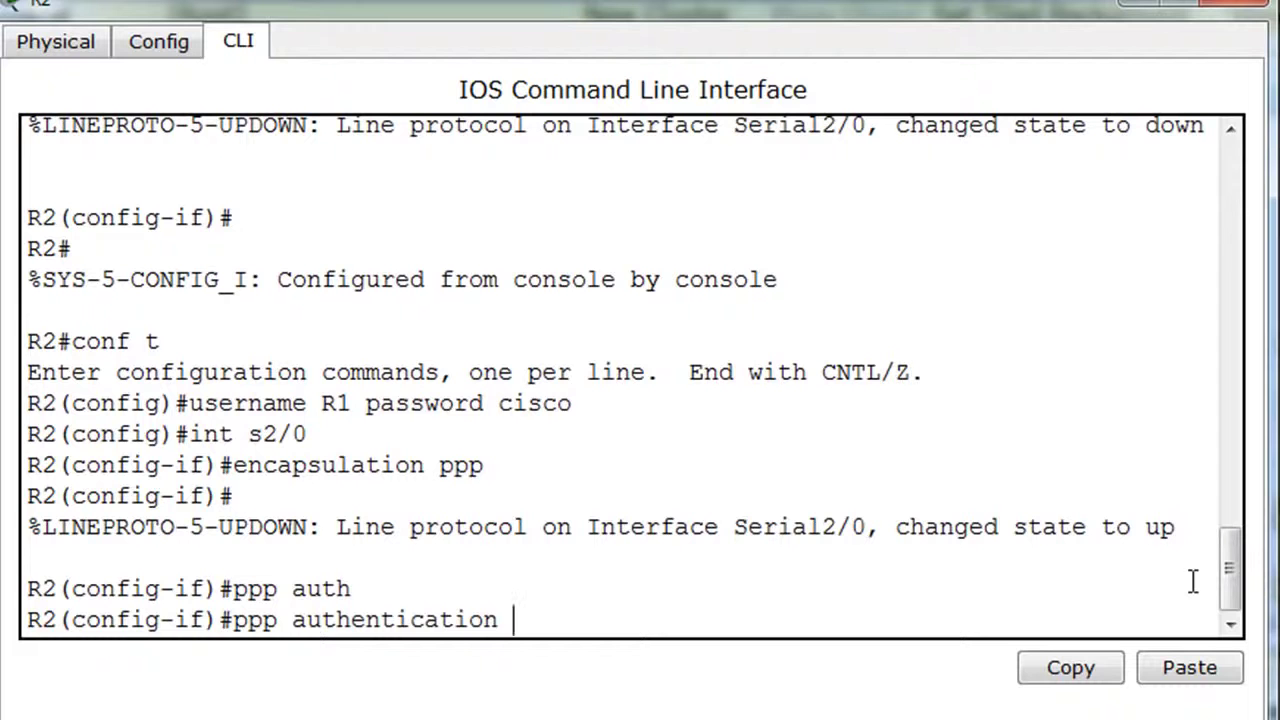
type("chap")
key("Return")
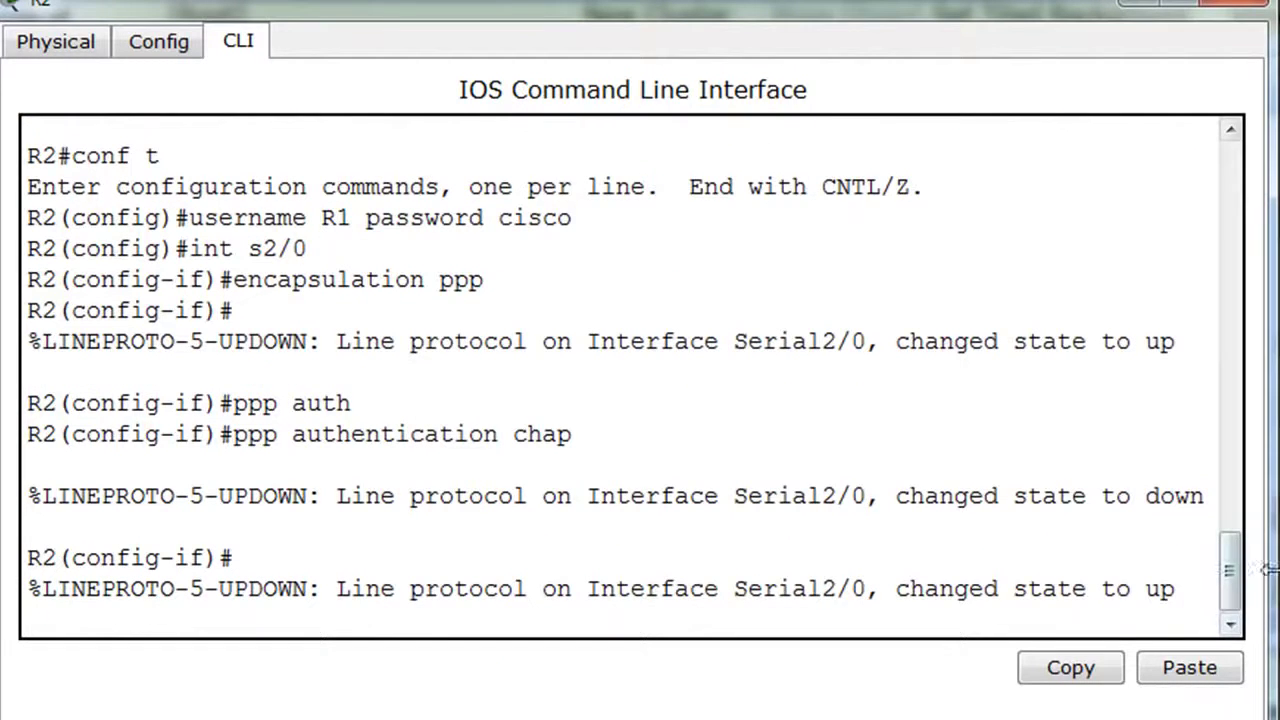
left_click_drag(1272, 568, 1279, 568)
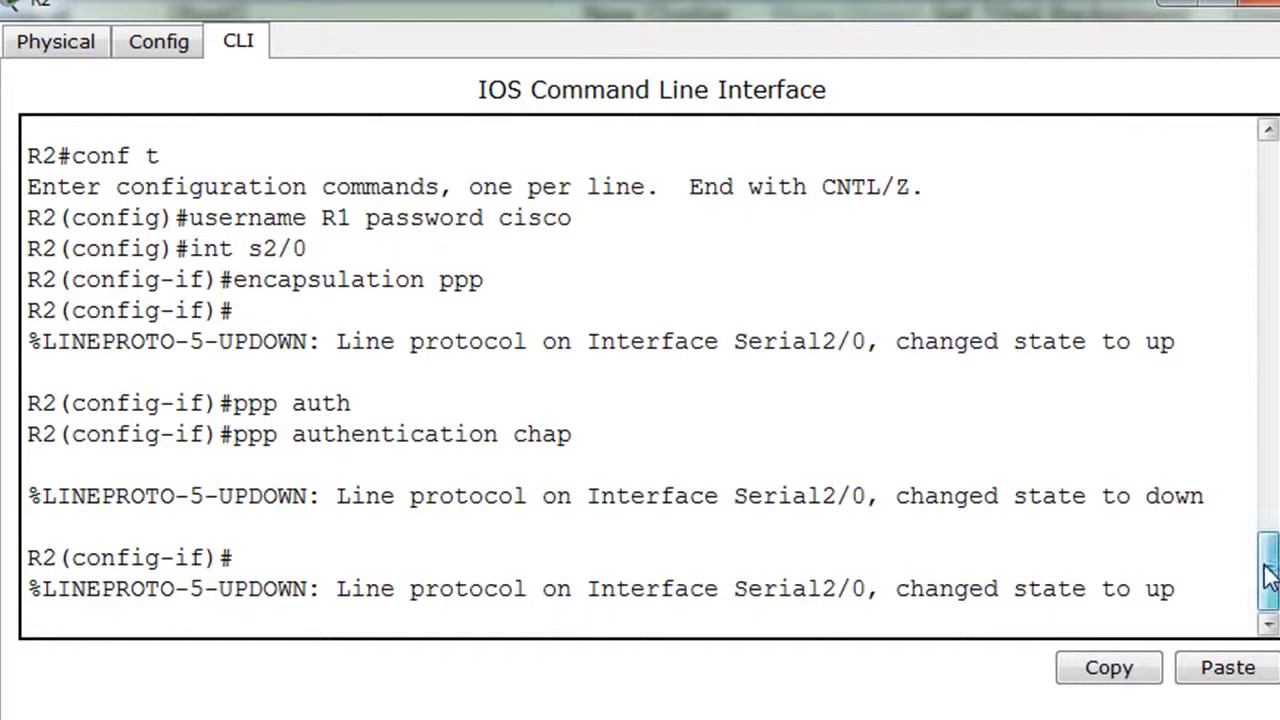
key("Return")
Exit configuration mode and save R2's config with copy run start.
key("Return")
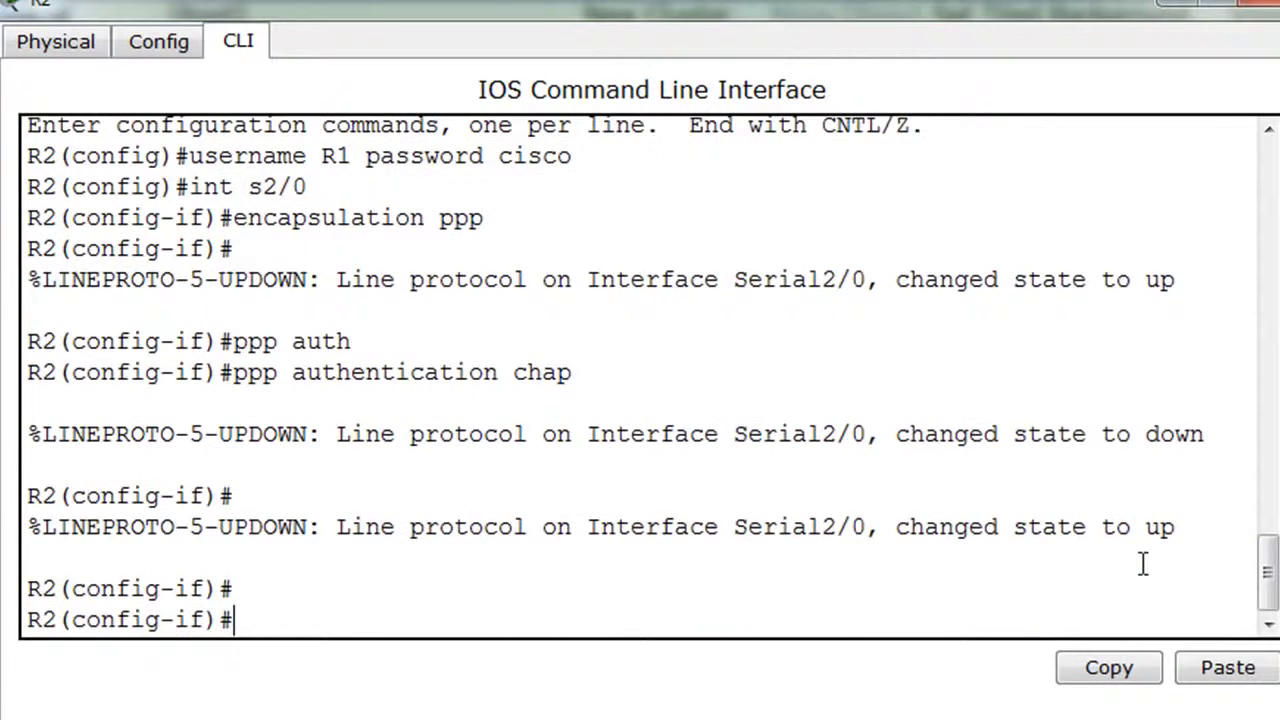
key("ctrl+z")
key("Return")
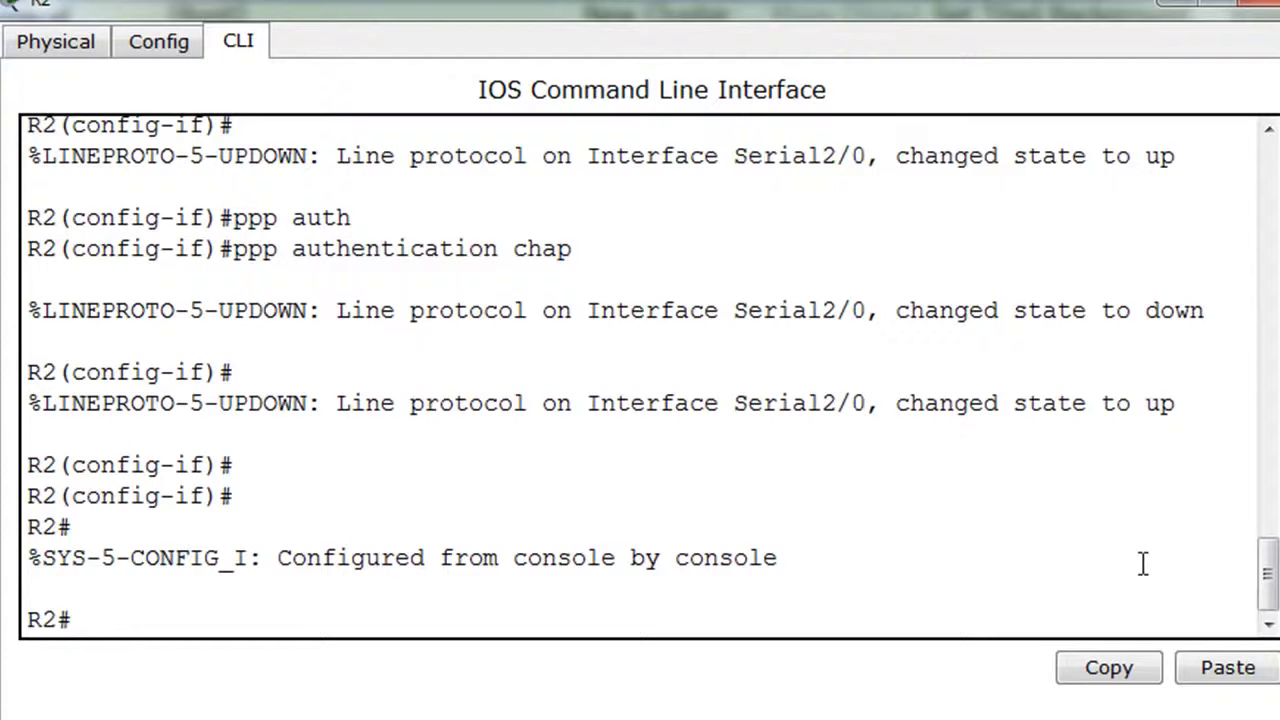
type("copy run sta")
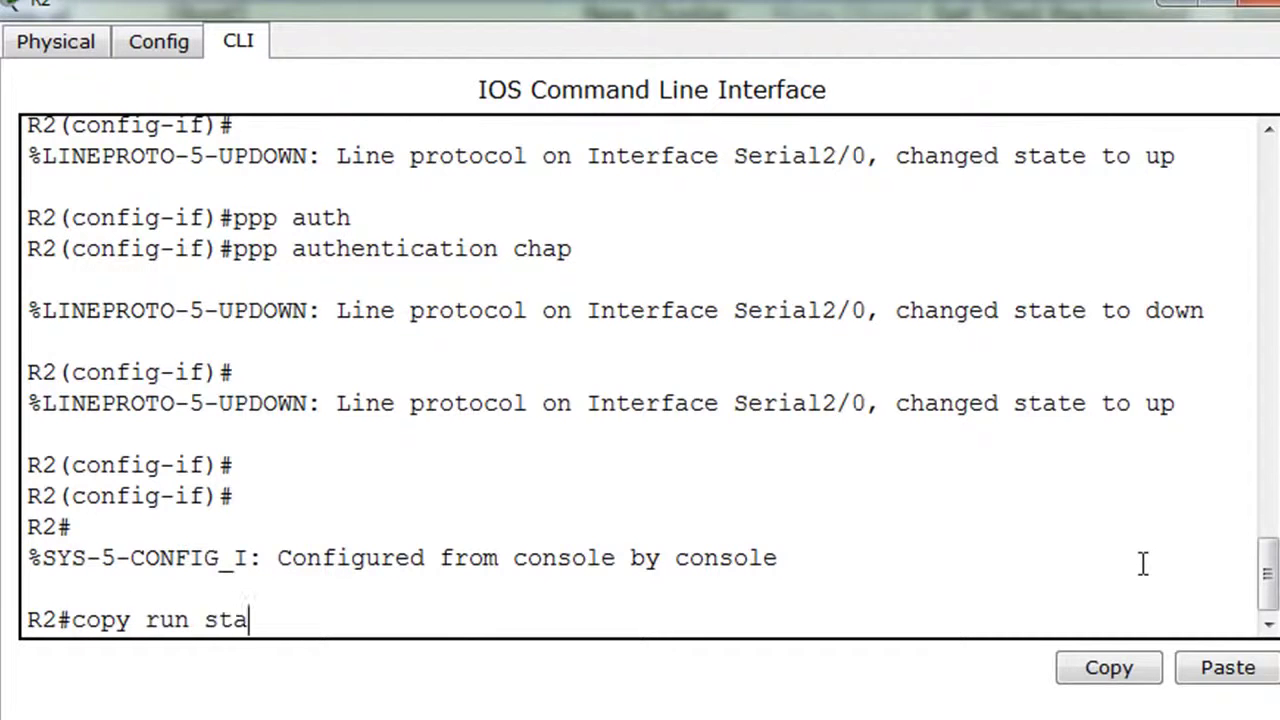
type("rt")
key("Return")
key("Return")
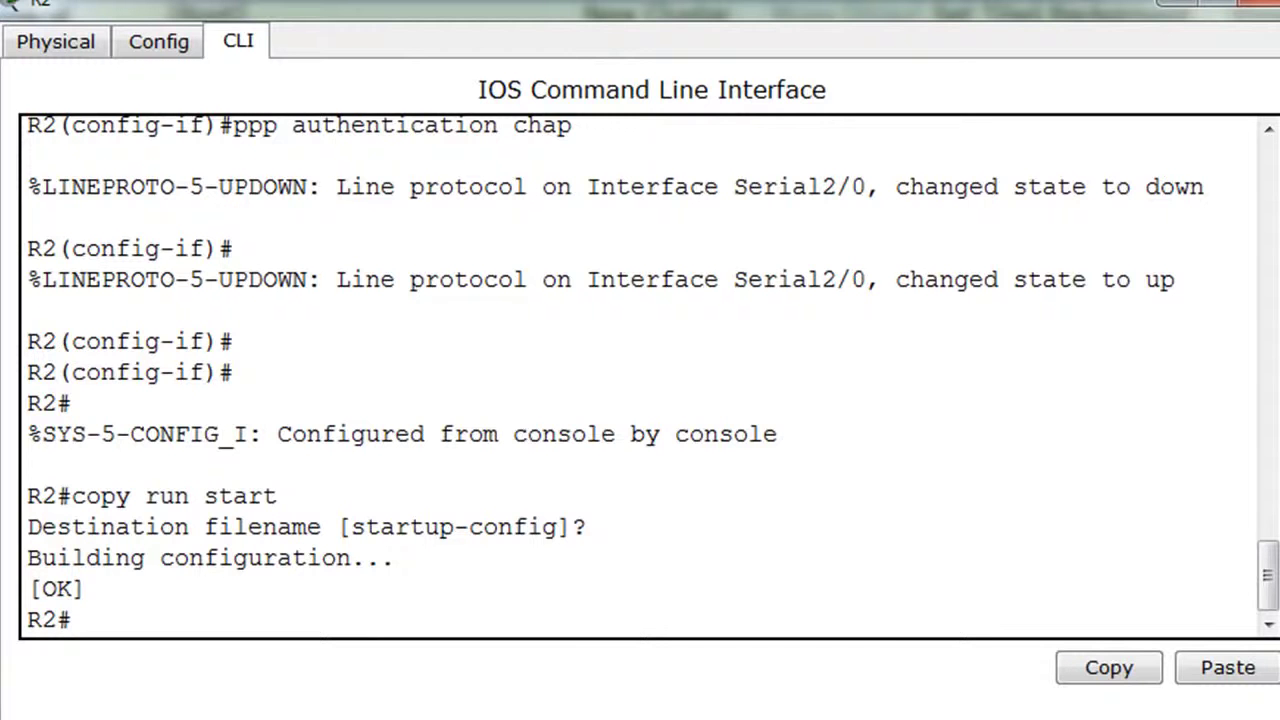
Open the Command Prompt on PC 10.0.0.100.
left_click(1178, 2)
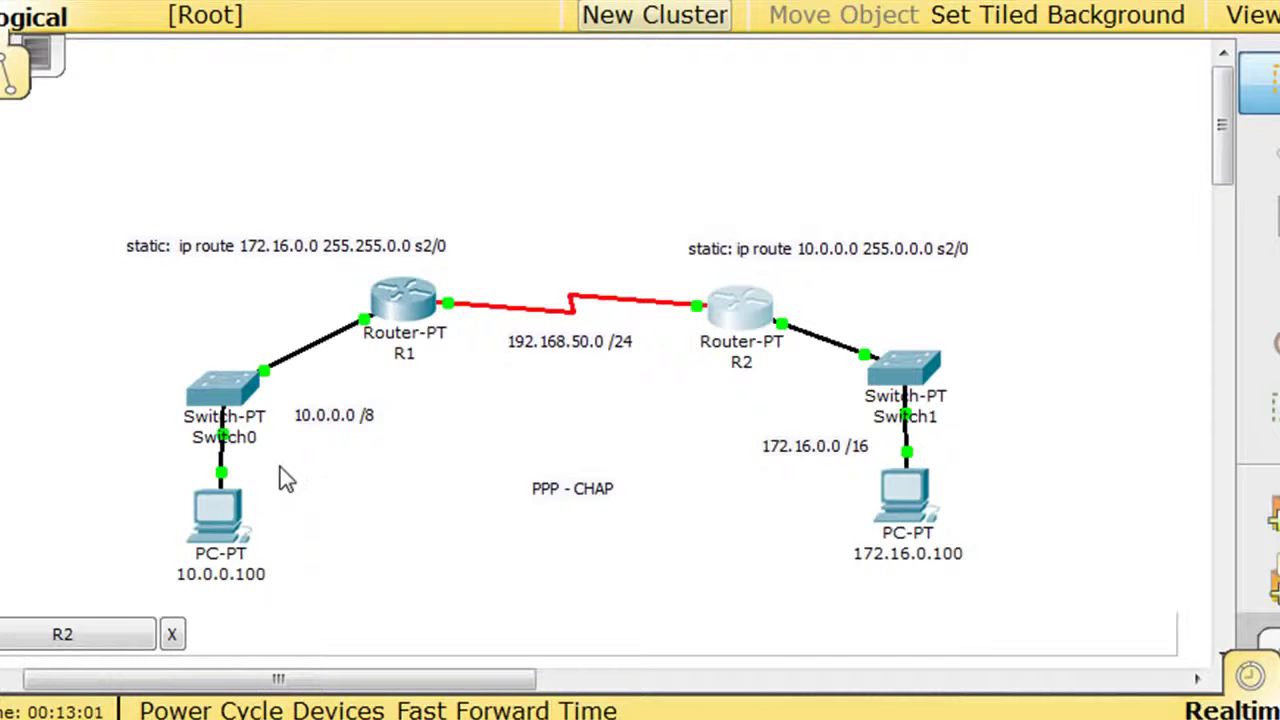
mouse_move(222, 506)
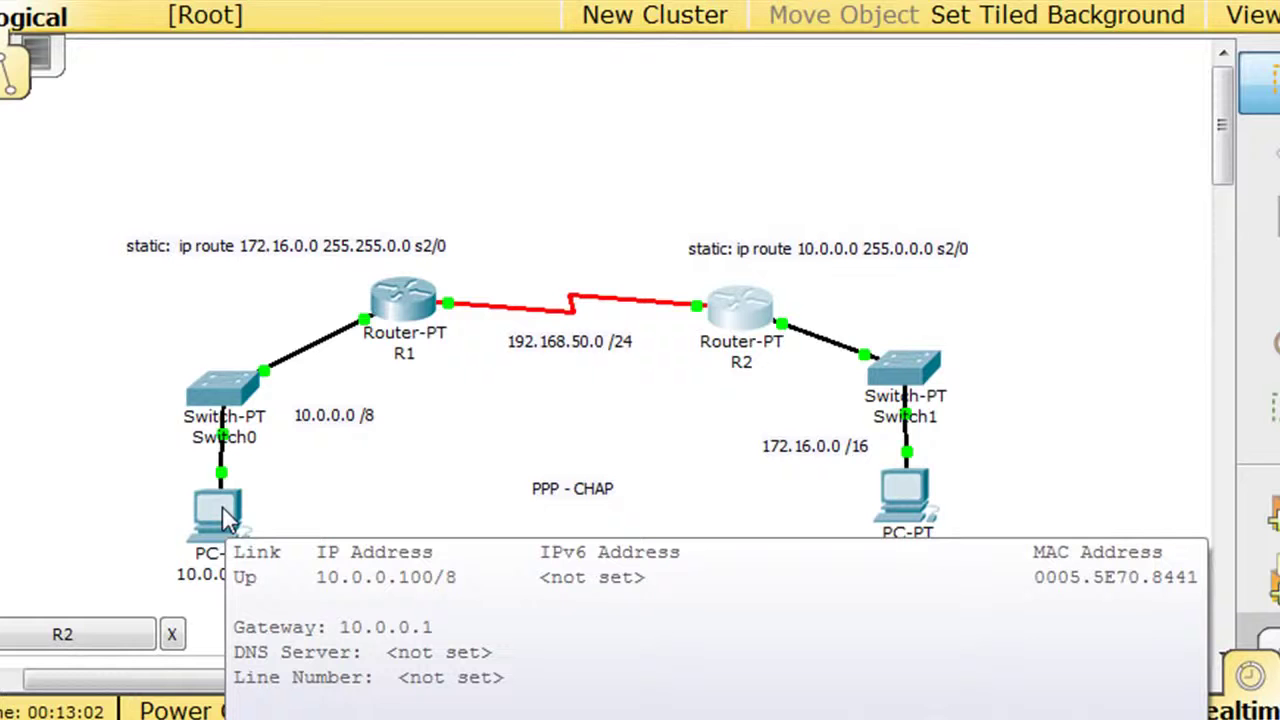
left_click(222, 506)
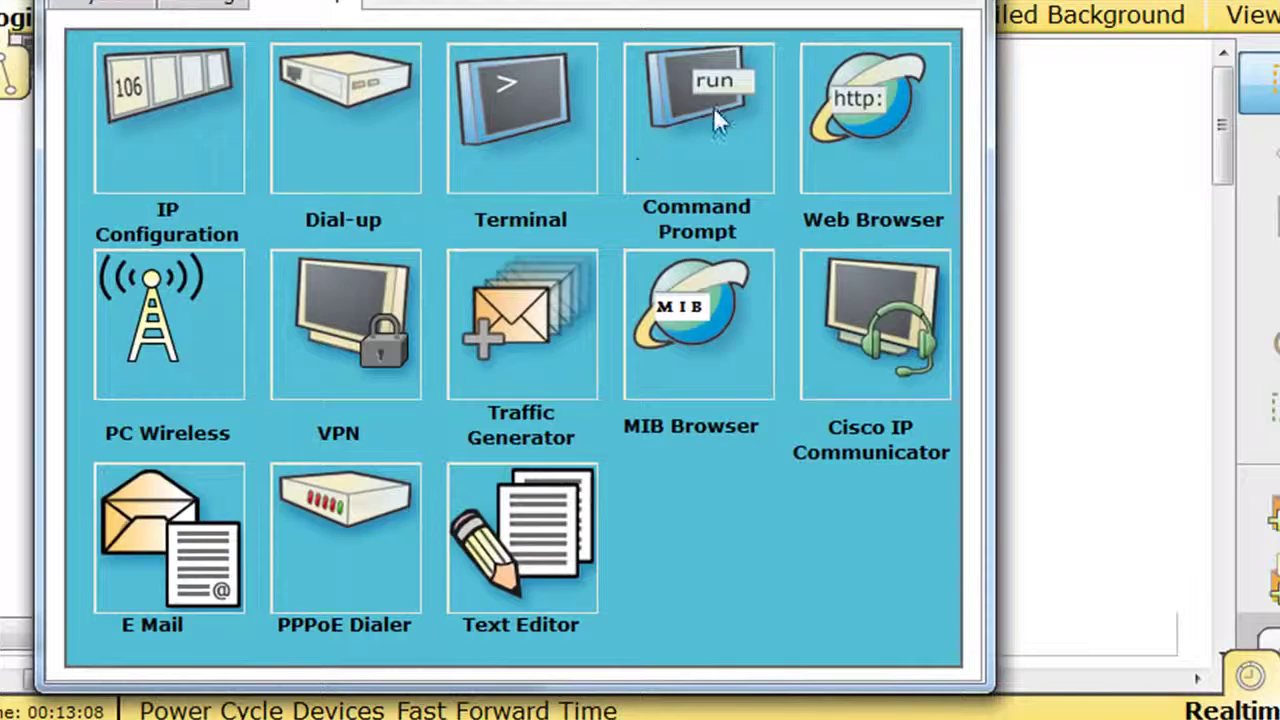
left_click(713, 106)
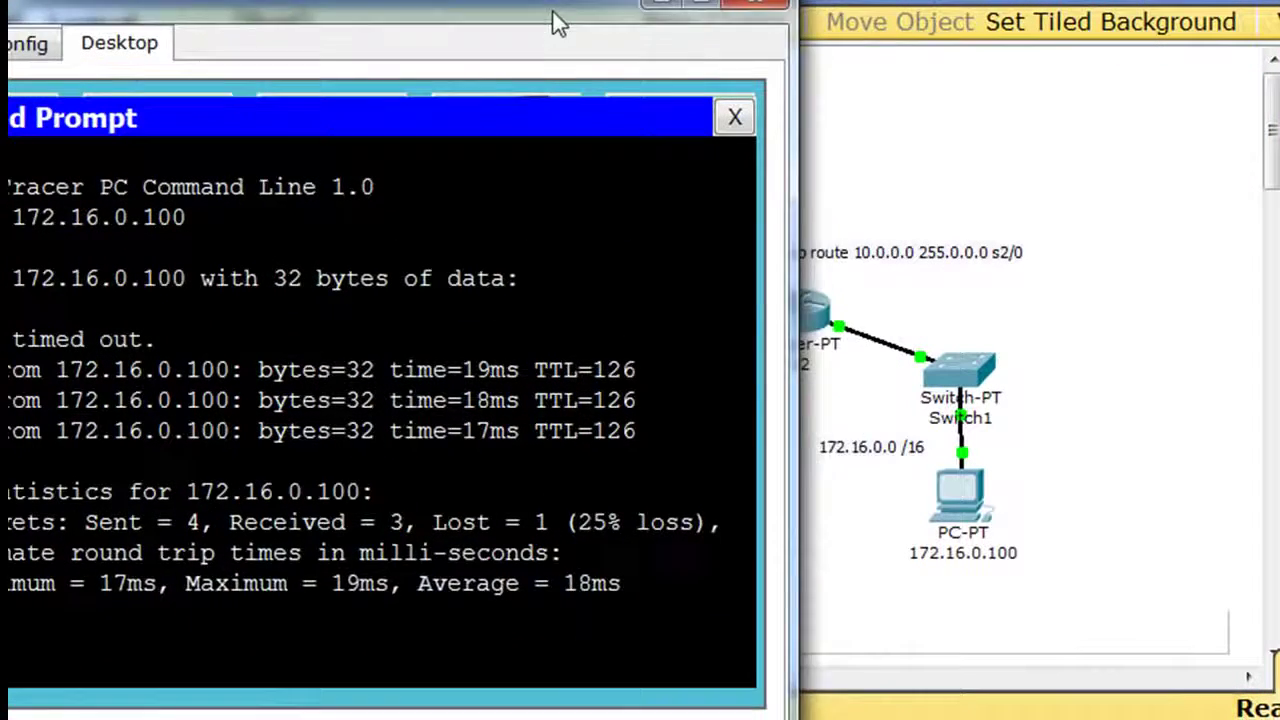
left_click_drag(558, 22, 620, 10)
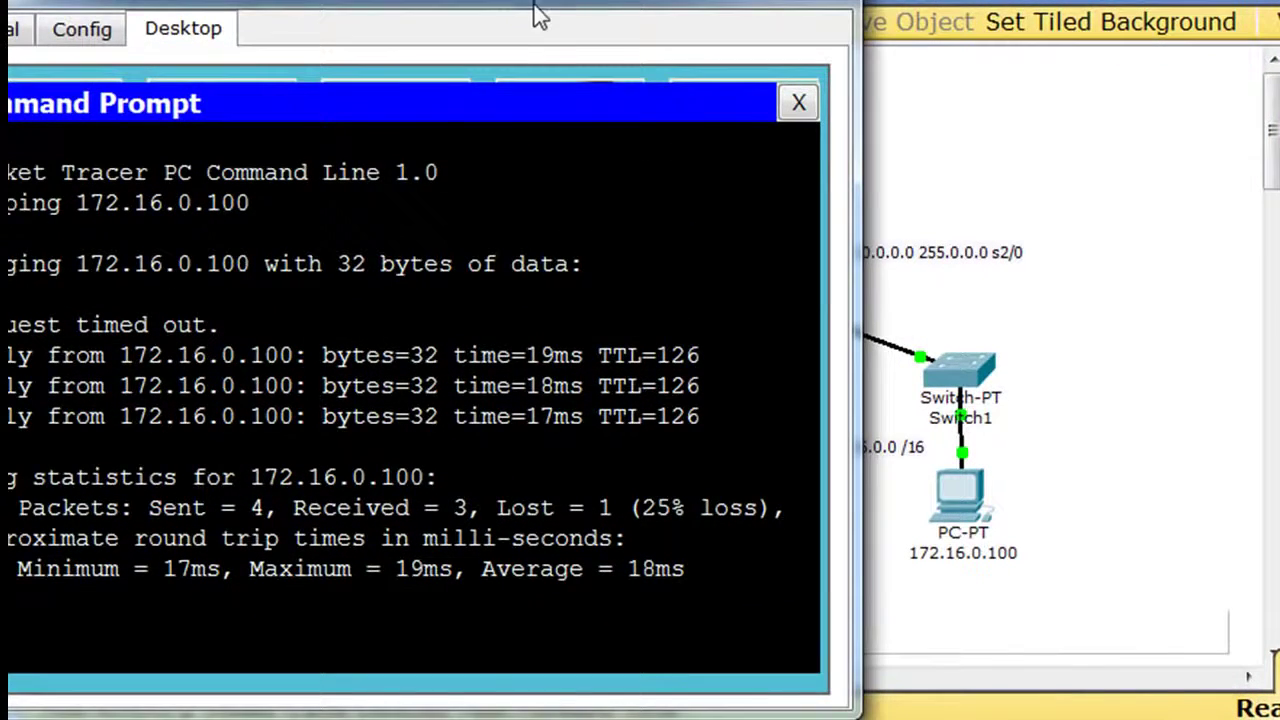
left_click_drag(534, 14, 563, 11)
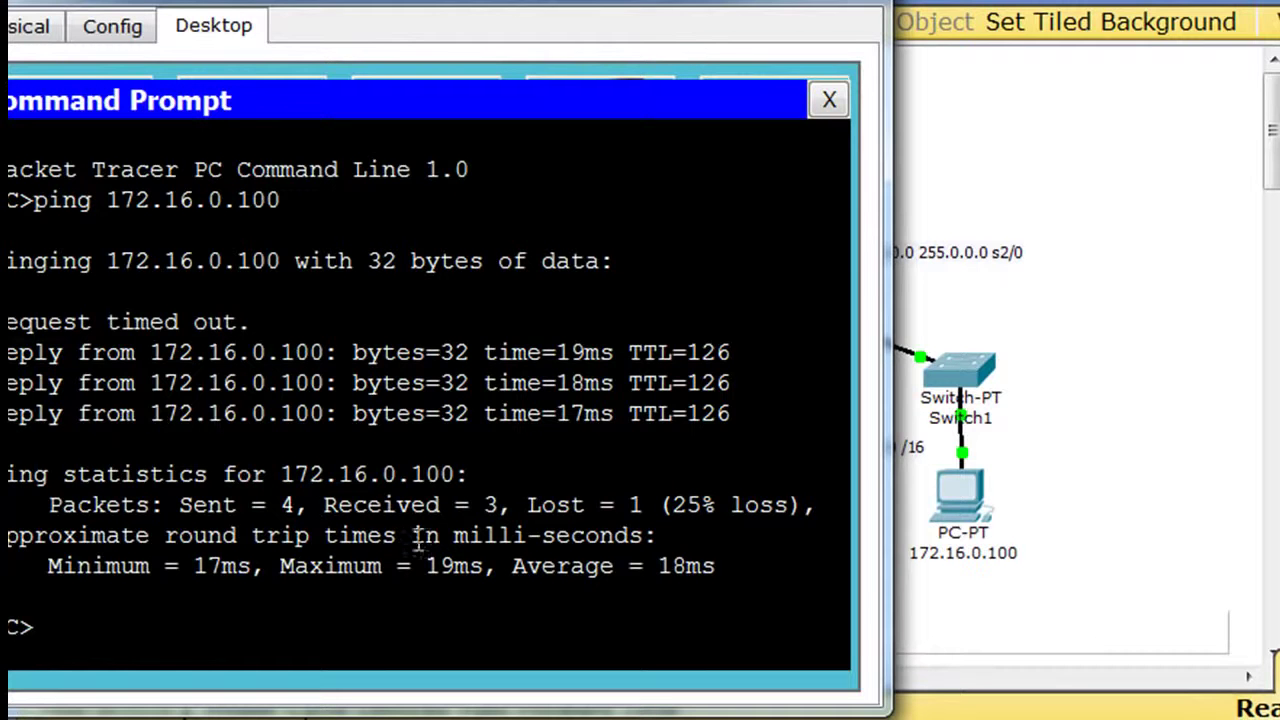
Ping 172.16.0.100 and get four replies with 0% loss.
type("ping 172.1")
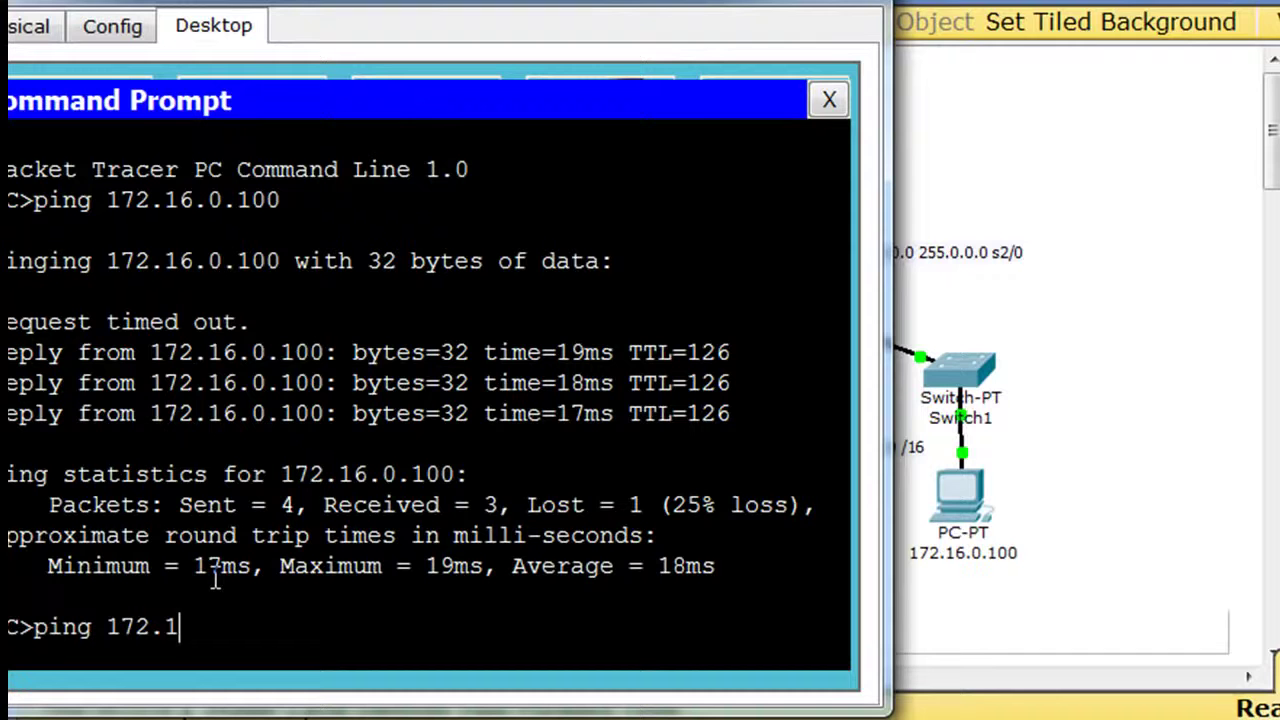
type("6.0.100")
key("Return")
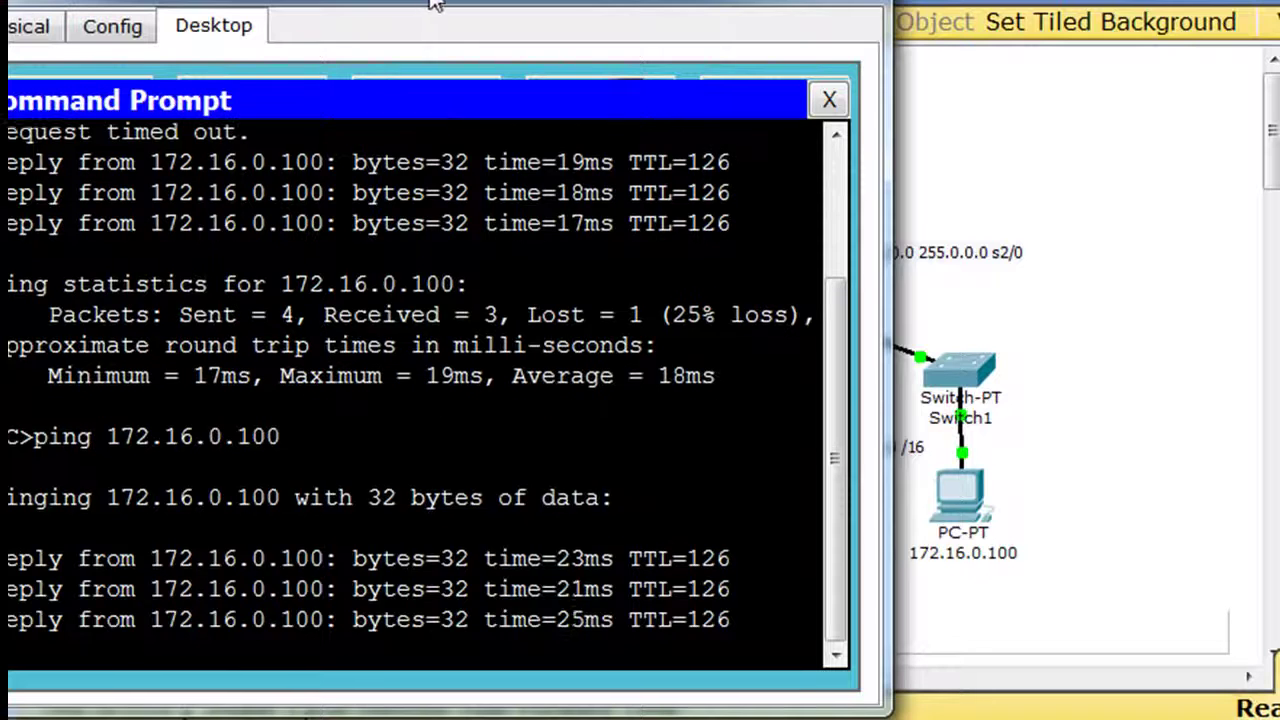
left_click_drag(437, 3, 454, 0)
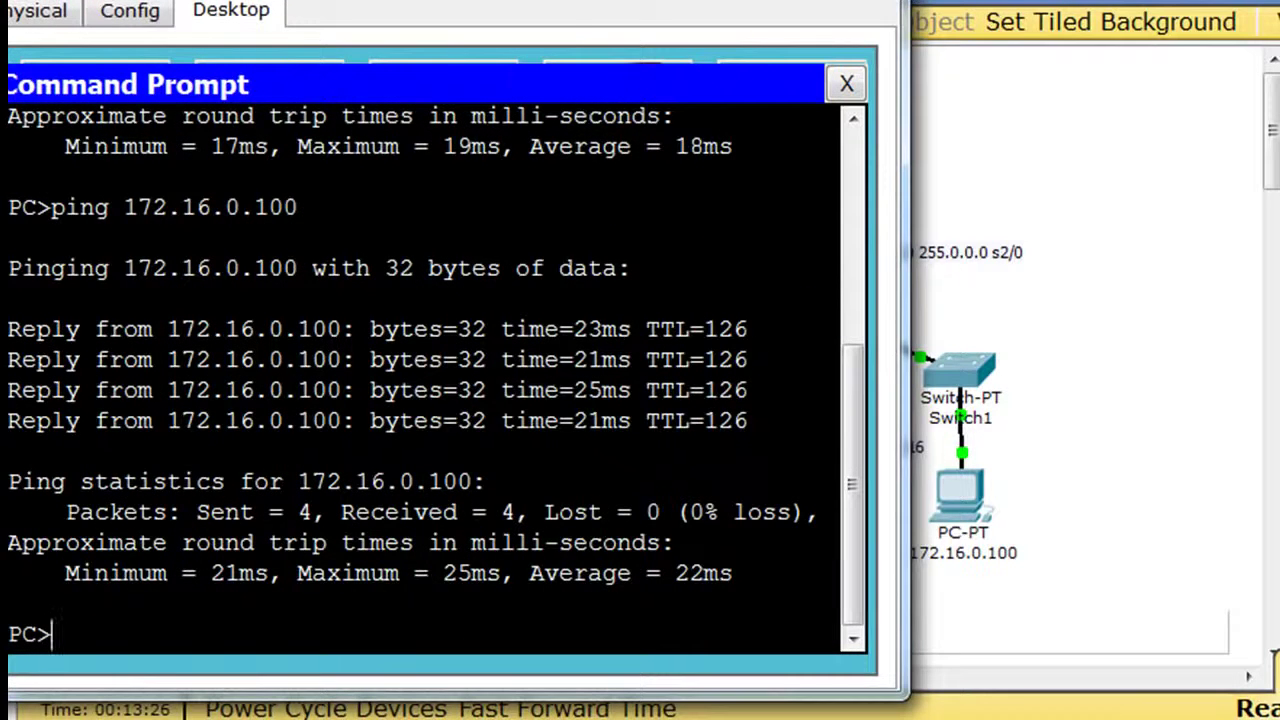
left_click_drag(668, 0, 840, 606)
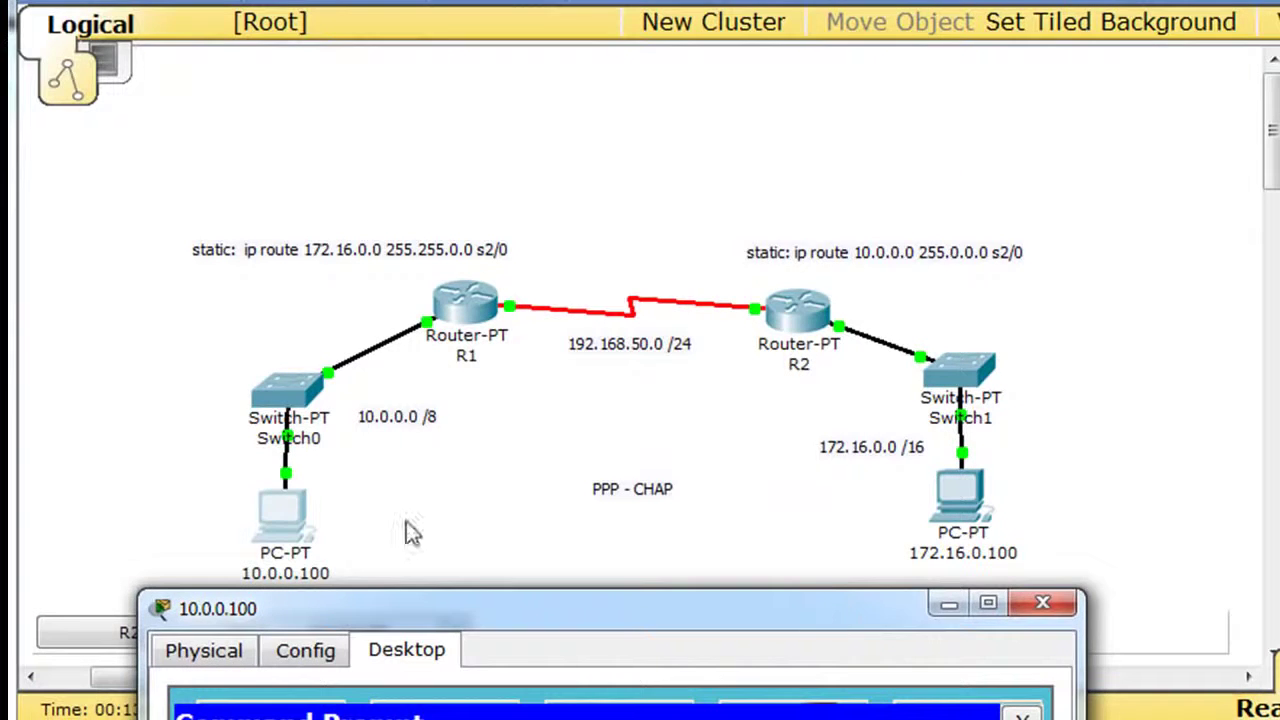